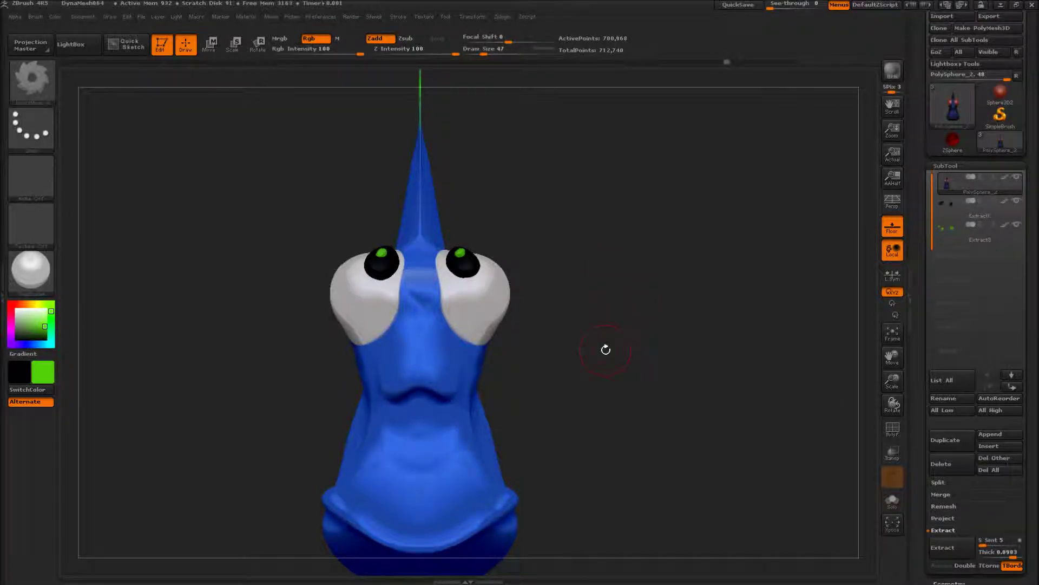
Insert a Gear3D mesh as a new subtool of the character model
{"action": "mouse_move", "coordinate": [606, 355]}
{"action": "left_mouse_down"}
{"action": "mouse_move", "coordinate": [596, 327]}
{"action": "mouse_move", "coordinate": [731, 337]}
{"action": "mouse_move", "coordinate": [713, 297]}
{"action": "left_mouse_up"}
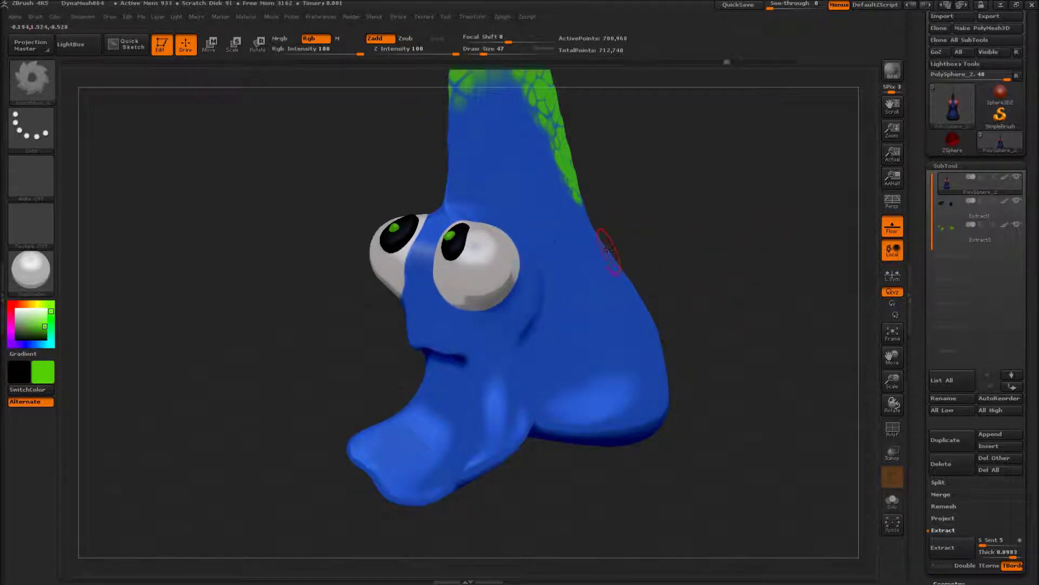
{"action": "key", "text": "b"}
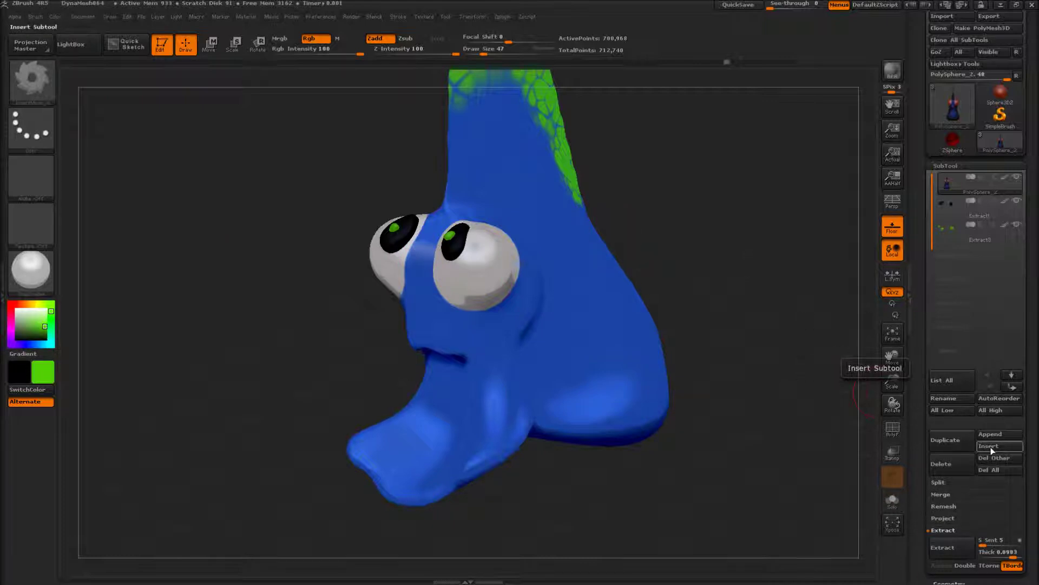
{"action": "left_click", "coordinate": [991, 447]}
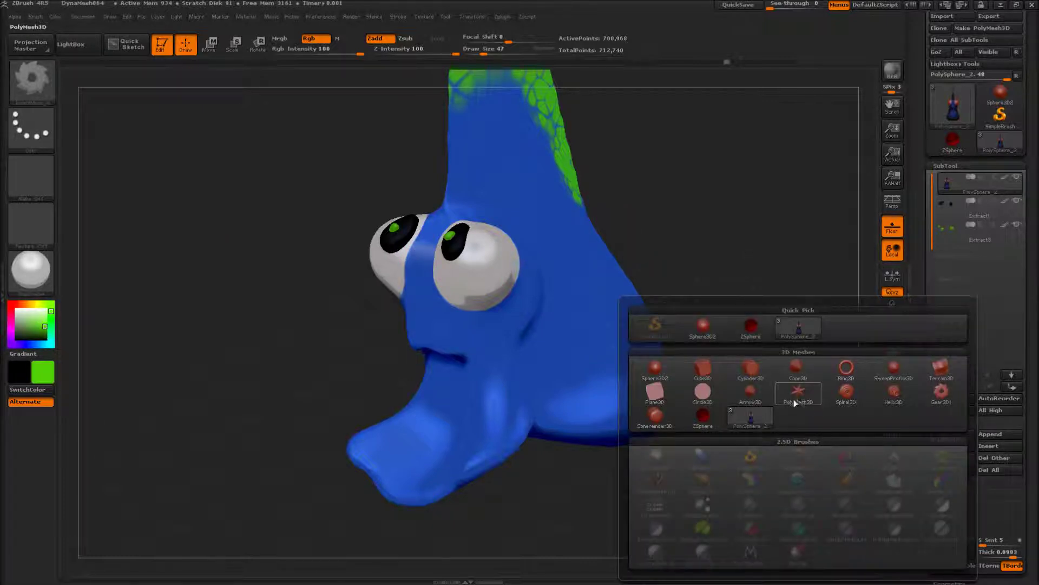
{"action": "mouse_move", "coordinate": [796, 398]}
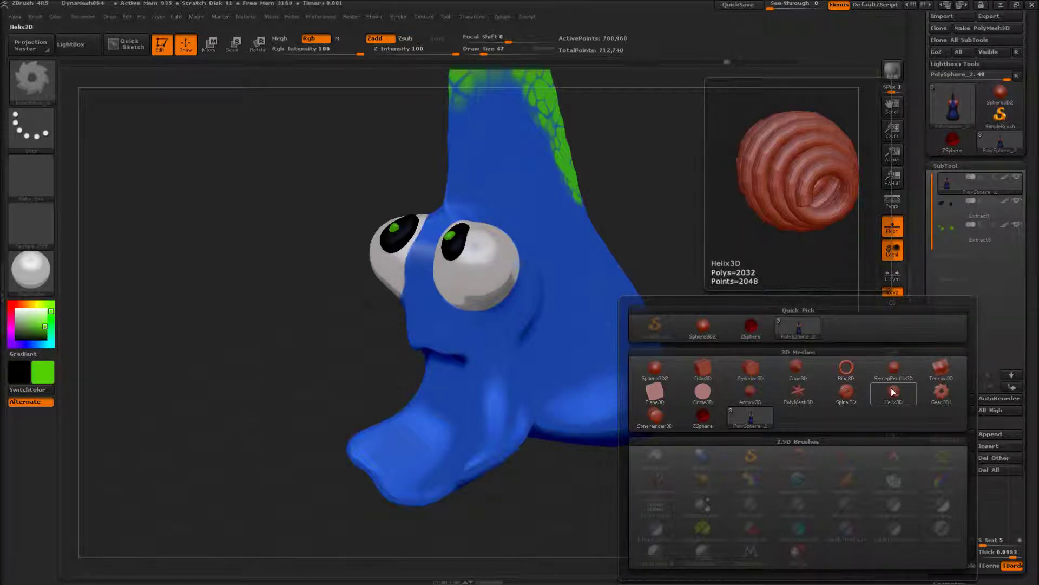
{"action": "left_click", "coordinate": [940, 394]}
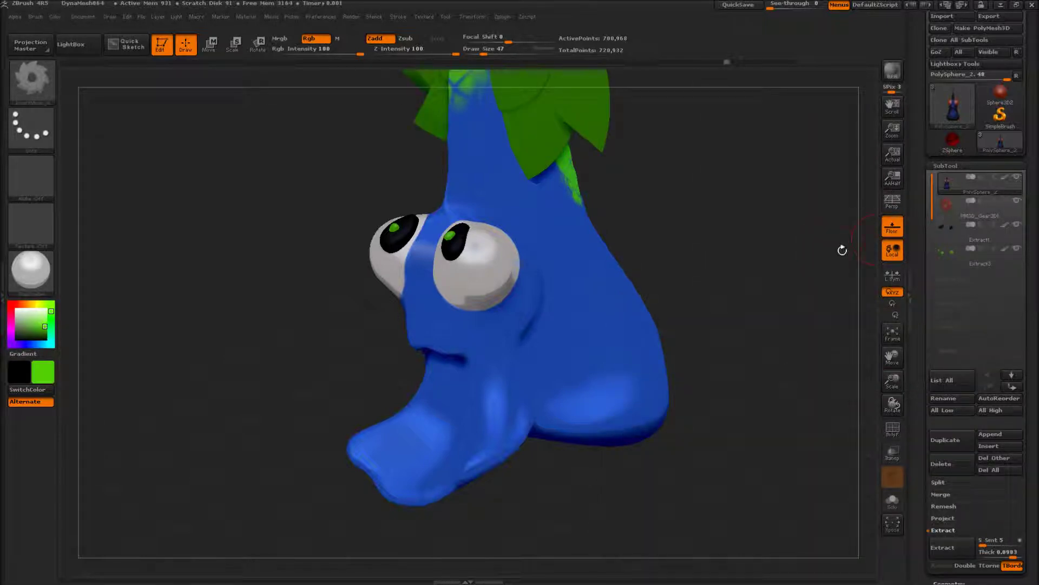
Make the gear the active subtool and isolate it in Solo mode
{"action": "left_click_drag", "start_coordinate": [806, 172], "coordinate": [821, 313], "text": "alt"}
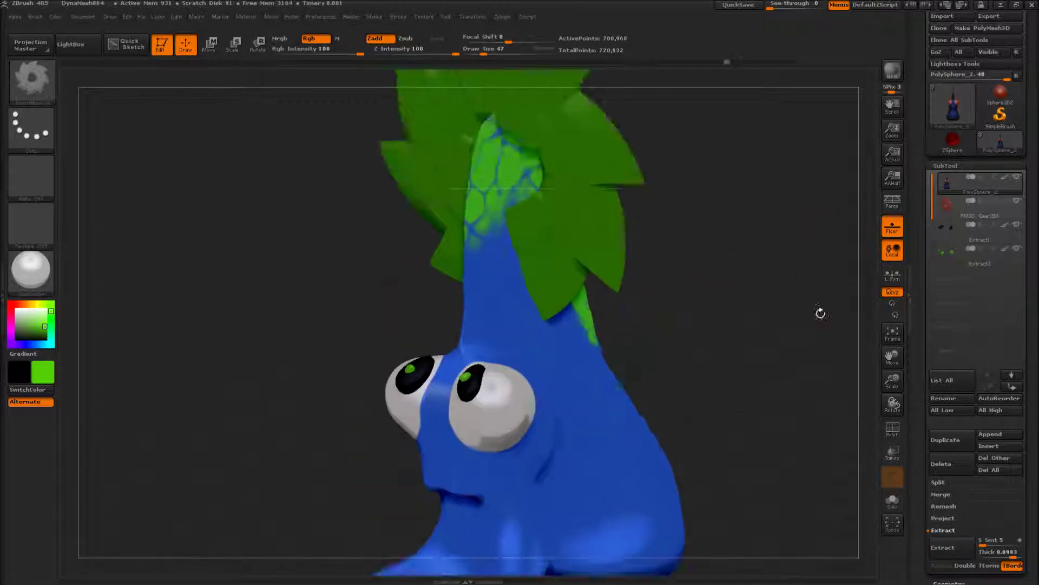
{"action": "left_click", "coordinate": [943, 202]}
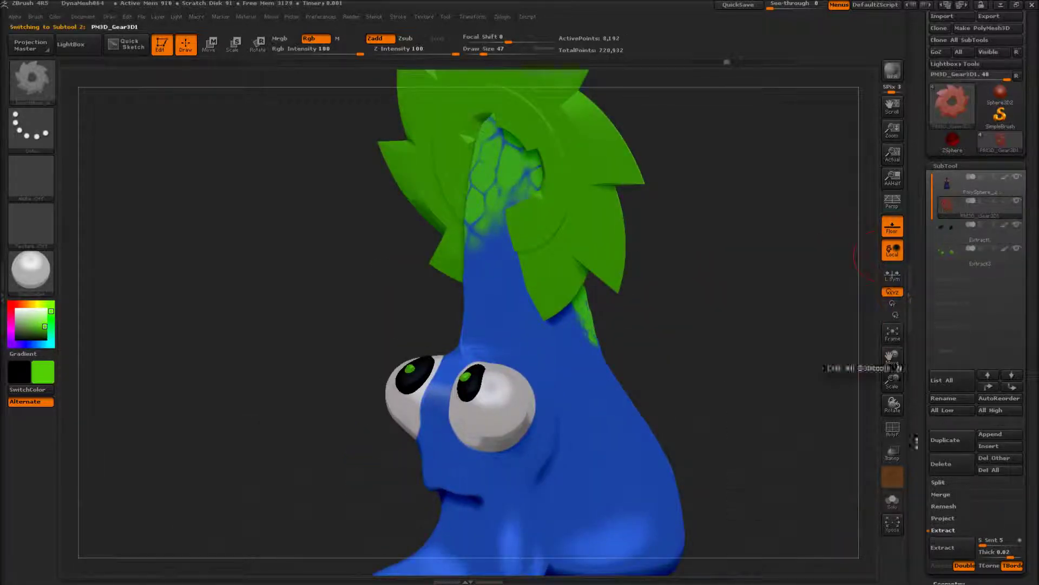
{"action": "left_click", "coordinate": [893, 501]}
{"action": "left_click_drag", "start_coordinate": [738, 338], "coordinate": [762, 306]}
{"action": "left_click_drag", "start_coordinate": [739, 272], "coordinate": [860, 523]}
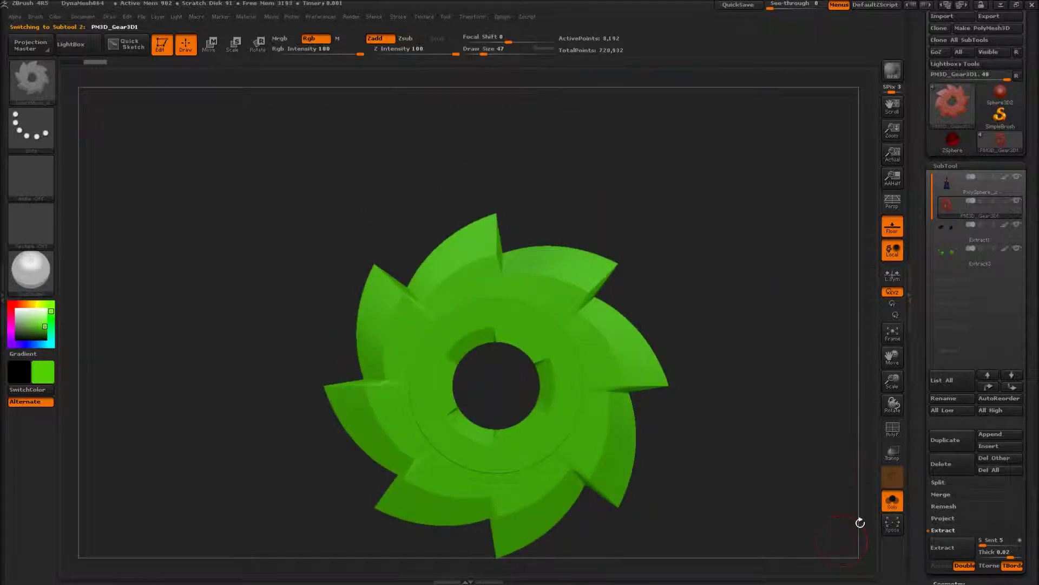
{"action": "left_click", "coordinate": [892, 508]}
{"action": "left_click", "coordinate": [892, 508]}
{"action": "left_click_drag", "start_coordinate": [781, 462], "coordinate": [784, 446], "text": "alt"}
{"action": "left_click_drag", "start_coordinate": [727, 390], "coordinate": [721, 317], "text": "alt"}
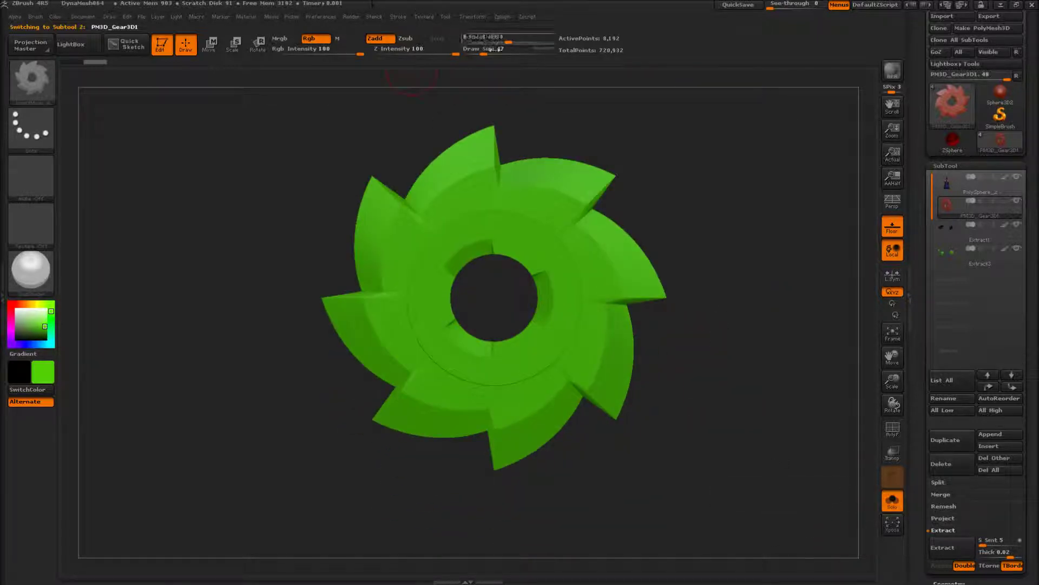
{"action": "left_click_drag", "start_coordinate": [715, 238], "coordinate": [710, 249], "text": "alt"}
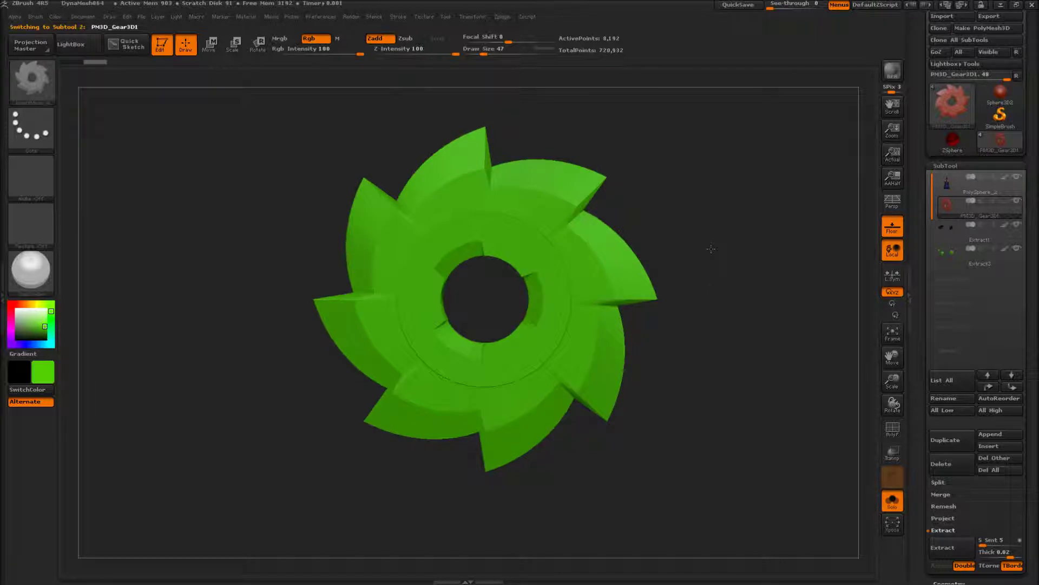
Display the polyframe wireframe on the isolated gear
{"action": "left_click", "coordinate": [898, 432]}
{"action": "left_click_drag", "start_coordinate": [824, 411], "coordinate": [724, 362]}
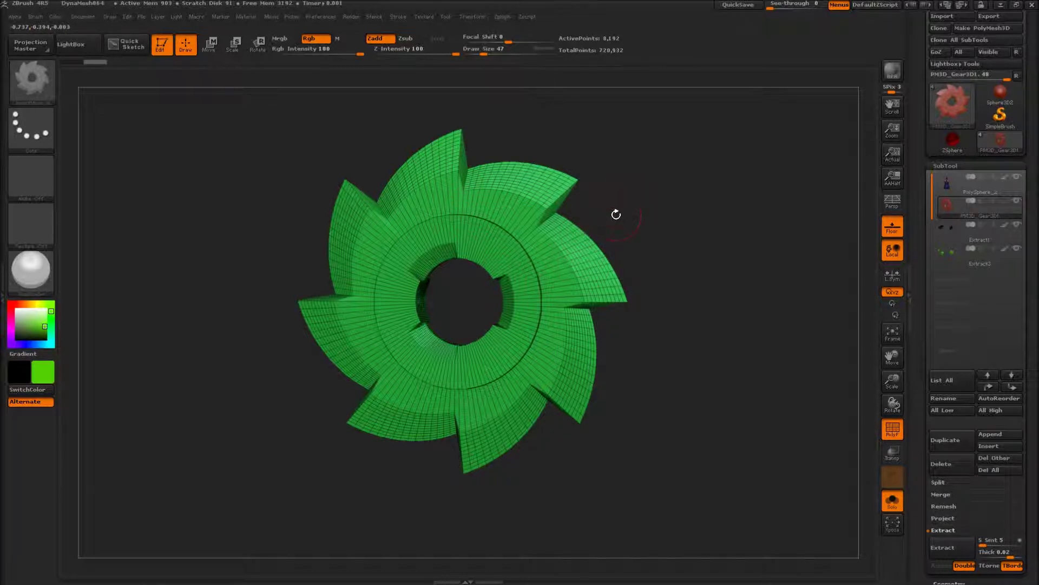
{"action": "left_click_drag", "start_coordinate": [691, 268], "coordinate": [709, 292]}
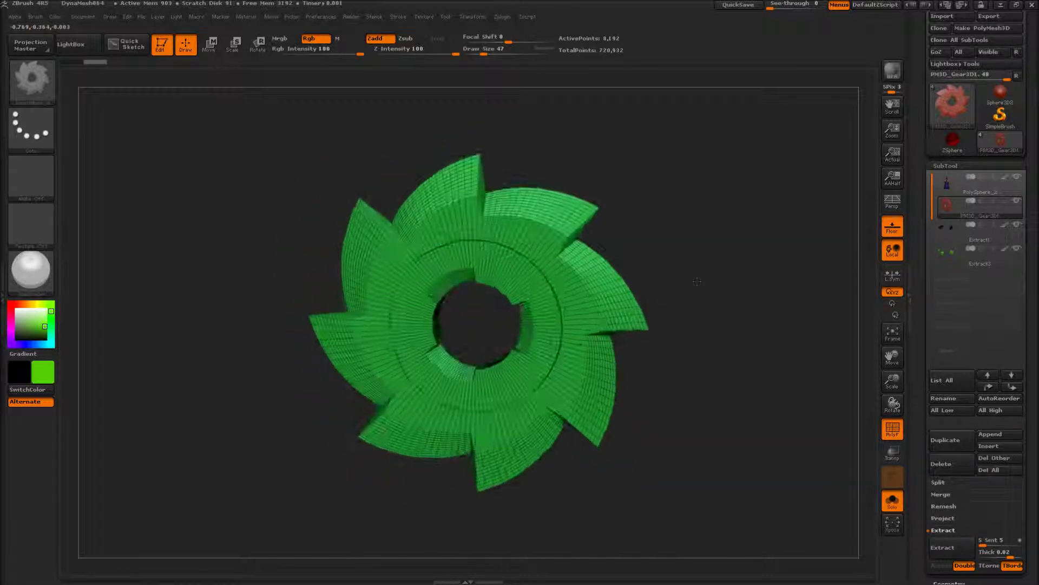
Pre-process the current gear subtool with Decimation Master
{"action": "left_click", "coordinate": [501, 20]}
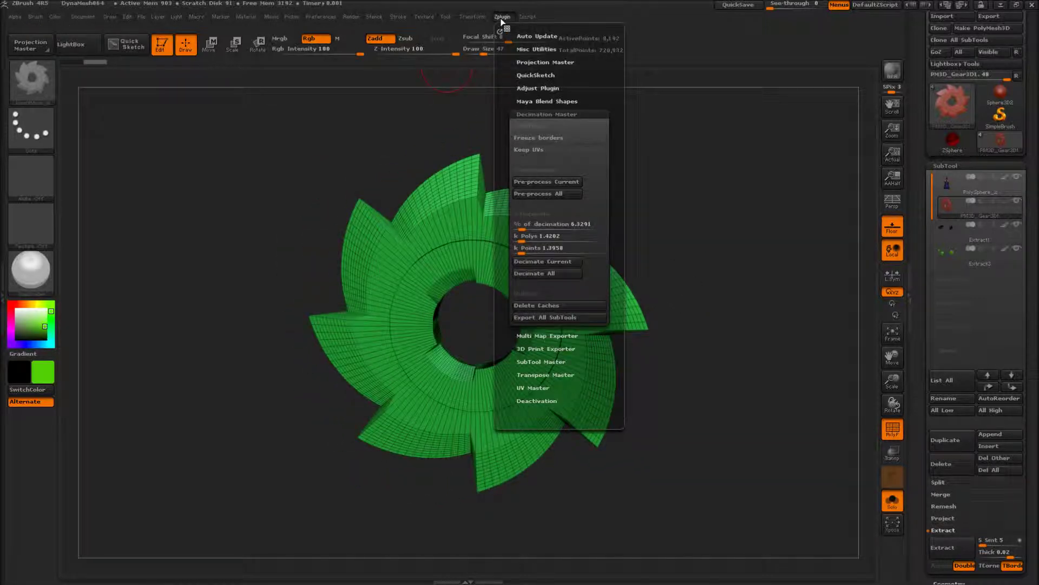
{"action": "left_click", "coordinate": [539, 112]}
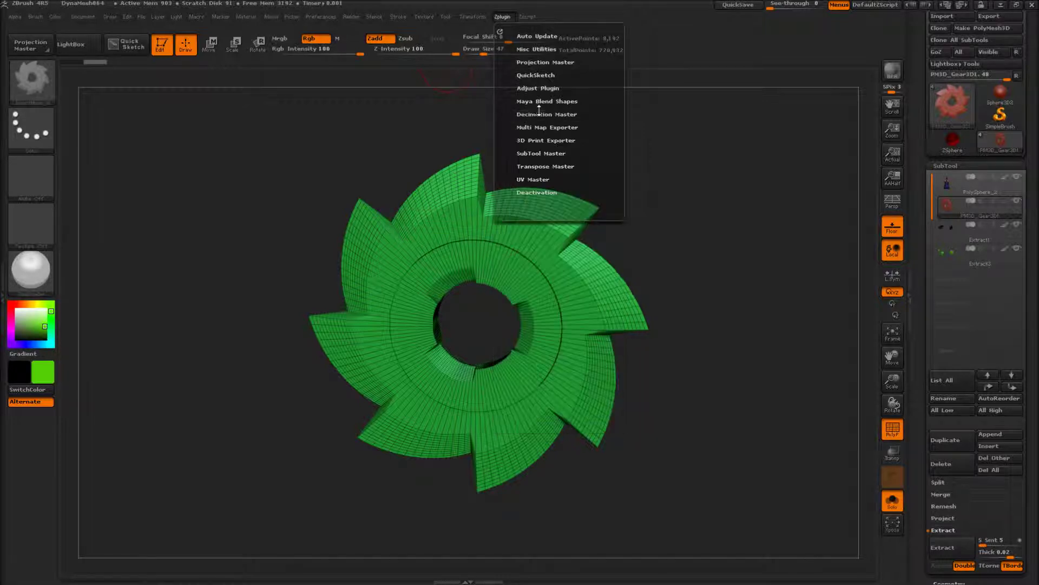
{"action": "left_click", "coordinate": [539, 113]}
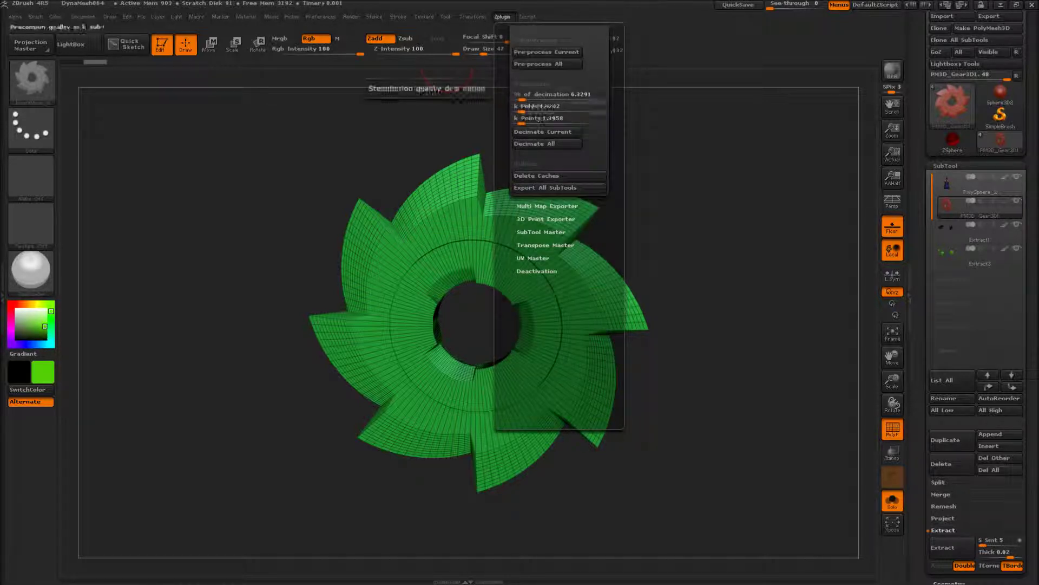
{"action": "left_click", "coordinate": [535, 53]}
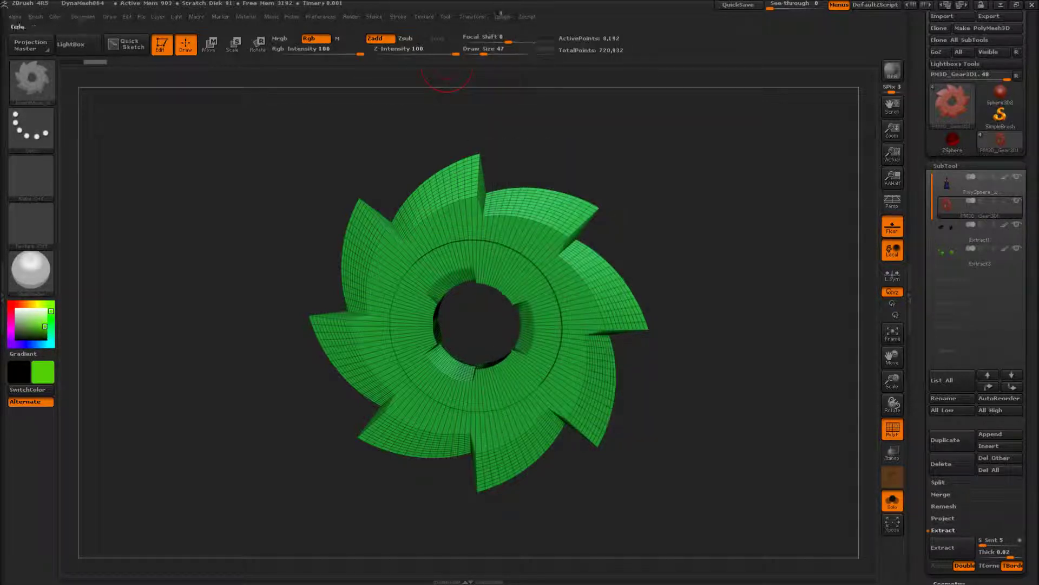
Set the percentage of decimation to about 12 and decimate the current gear subtool
{"action": "left_click", "coordinate": [503, 16]}
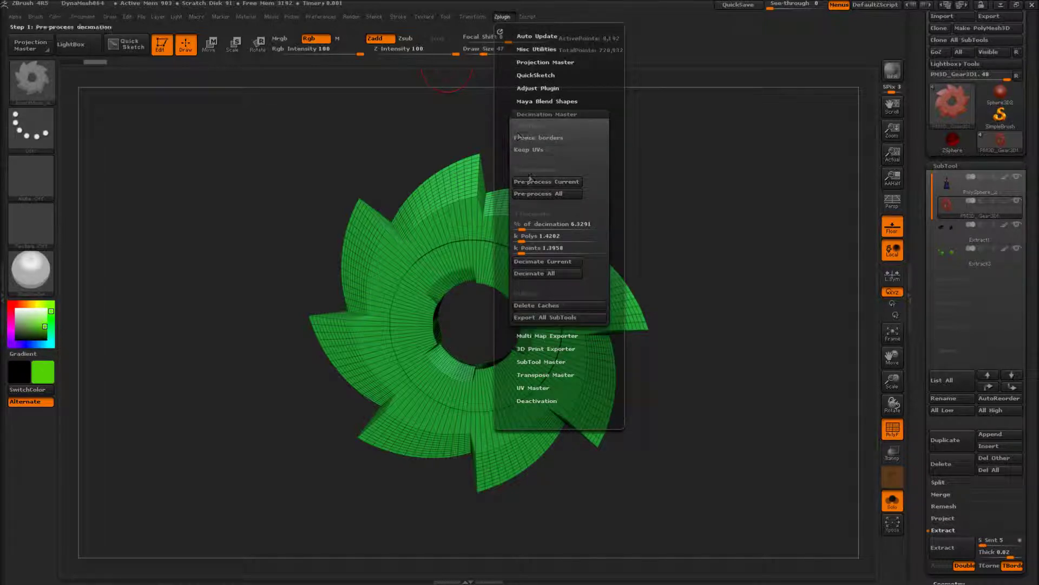
{"action": "left_click", "coordinate": [531, 230]}
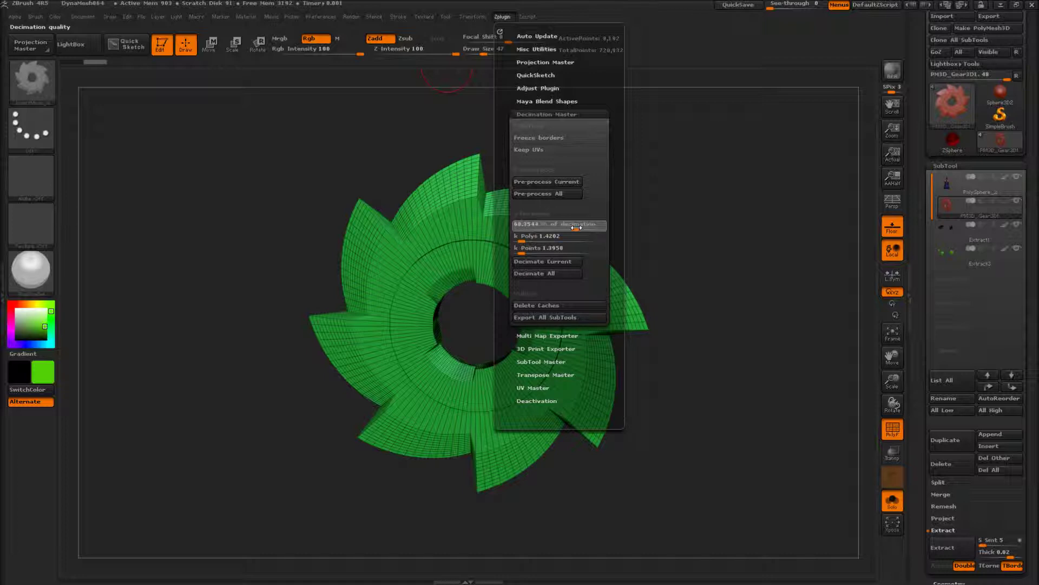
{"action": "left_click_drag", "start_coordinate": [612, 236], "coordinate": [603, 208]}
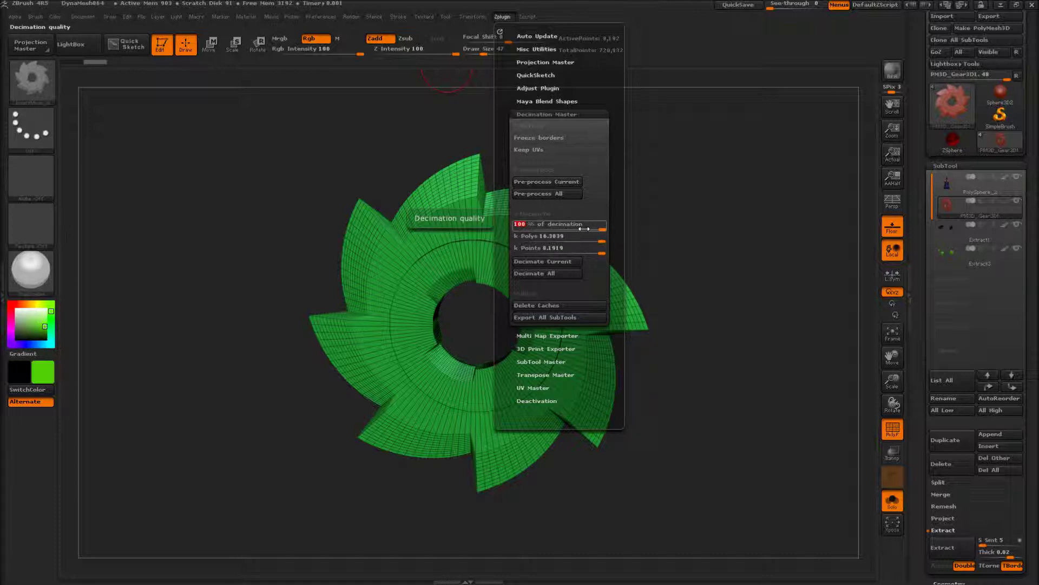
{"action": "left_click_drag", "start_coordinate": [584, 228], "coordinate": [527, 230]}
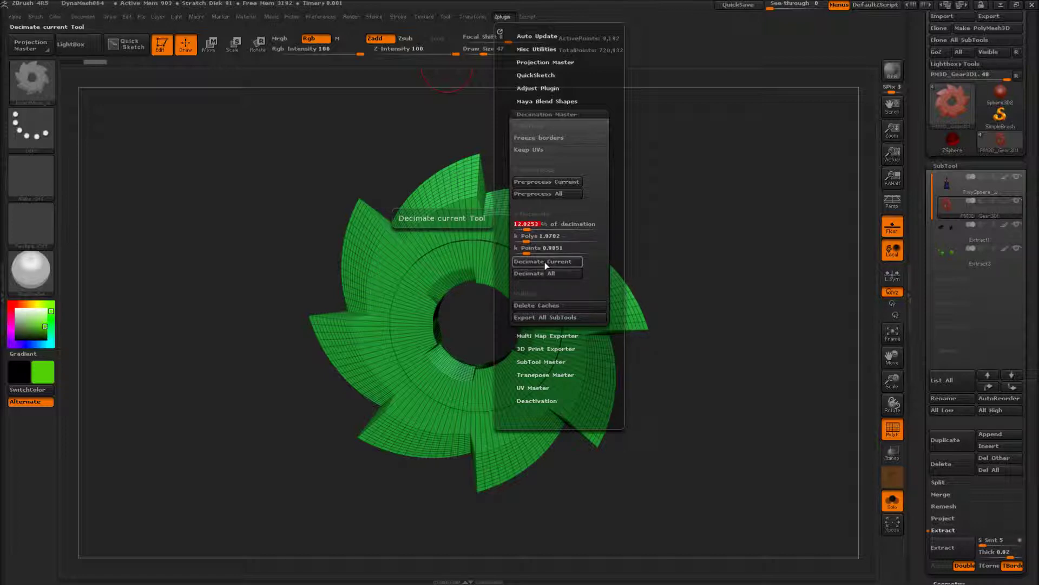
{"action": "left_click", "coordinate": [545, 262]}
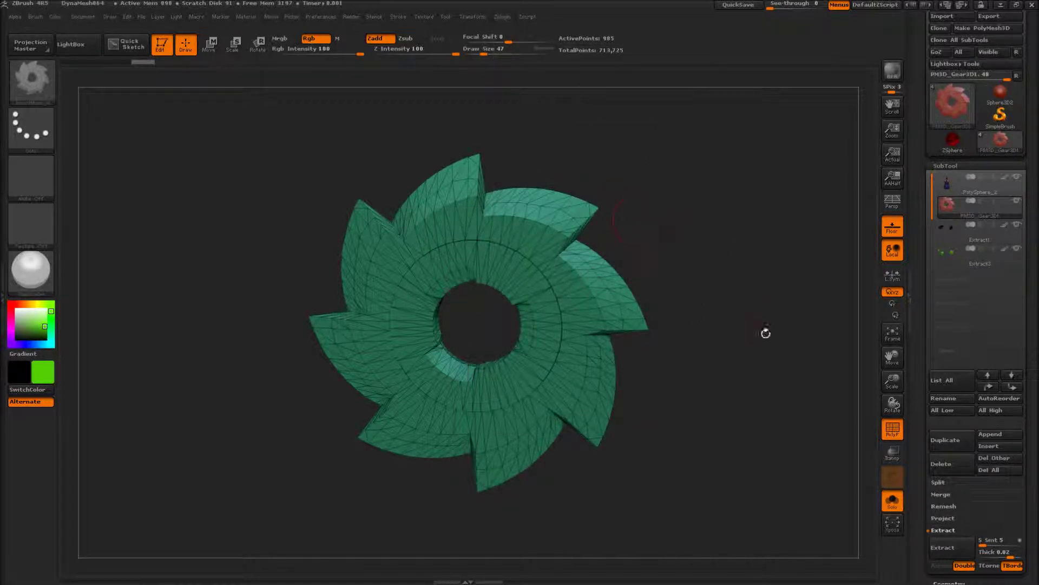
Stretch the decimated gear into an uneven oval with the Move brush at draw size 720
{"action": "left_click_drag", "start_coordinate": [766, 332], "coordinate": [275, 188]}
{"action": "right_click_drag", "start_coordinate": [275, 187], "coordinate": [217, 236], "text": "ctrl"}
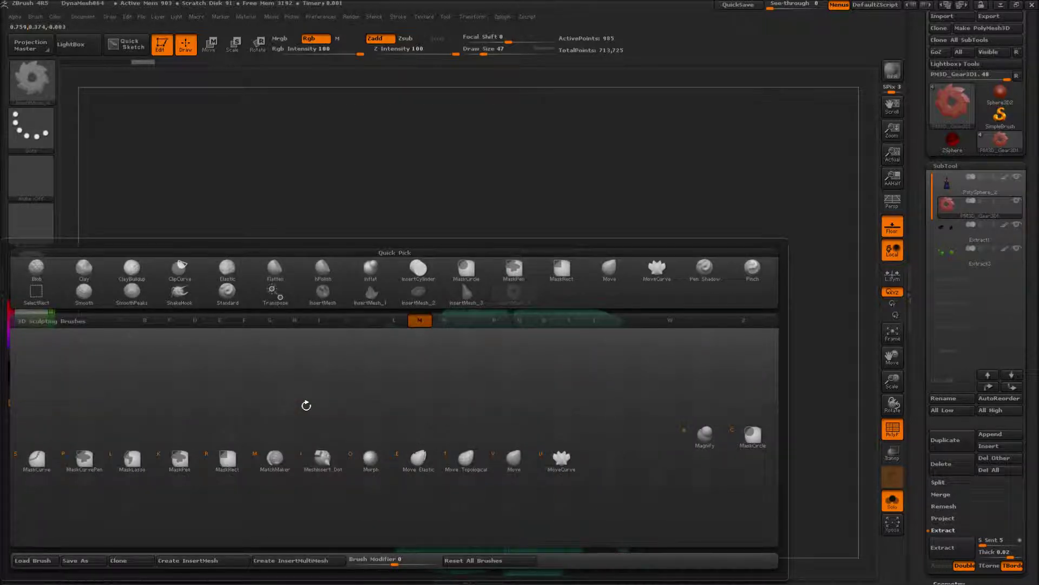
{"action": "left_click", "coordinate": [70, 294]}
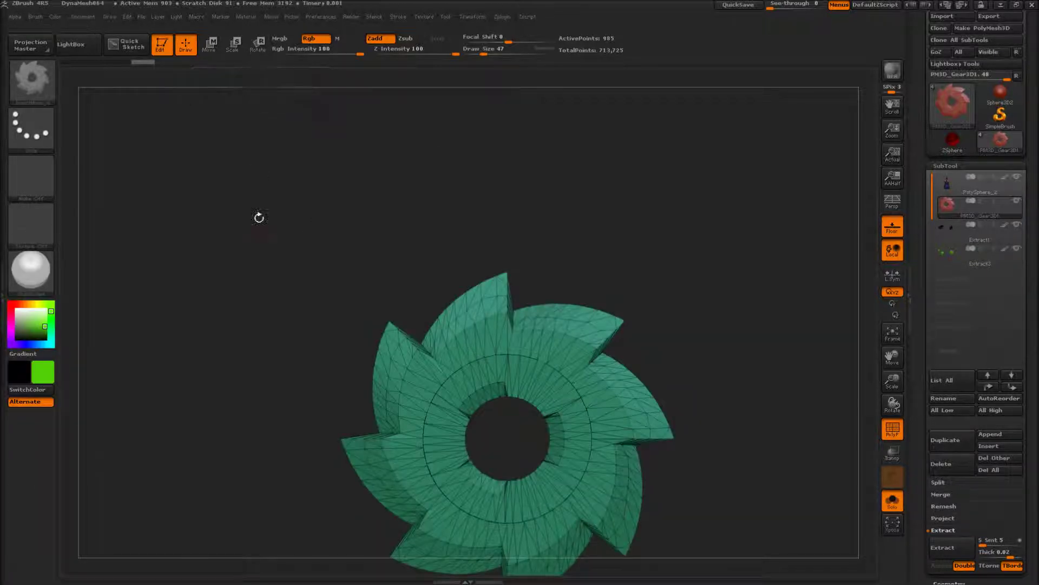
{"action": "key", "text": "b"}
{"action": "key", "text": "m"}
{"action": "key", "text": "v"}
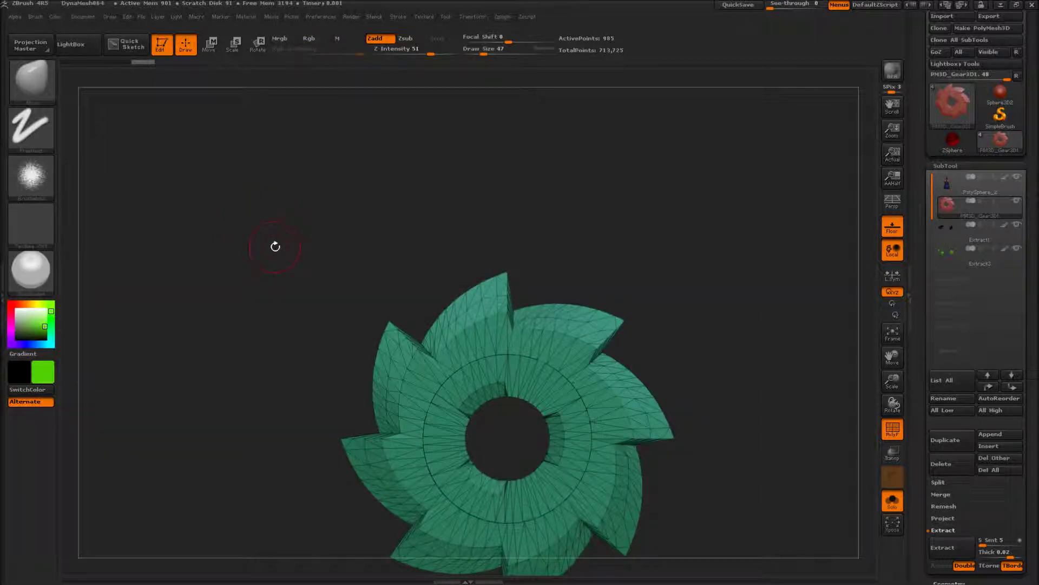
{"action": "left_click_drag", "start_coordinate": [485, 54], "coordinate": [540, 57]}
{"action": "mouse_move", "coordinate": [523, 313]}
{"action": "left_mouse_down"}
{"action": "mouse_move", "coordinate": [513, 205]}
{"action": "mouse_move", "coordinate": [483, 103]}
{"action": "left_mouse_up"}
{"action": "mouse_move", "coordinate": [682, 319]}
{"action": "right_mouse_down", "text": "ctrl"}
{"action": "mouse_move", "coordinate": [683, 265]}
{"action": "mouse_move", "coordinate": [696, 373]}
{"action": "right_mouse_up", "text": "ctrl"}
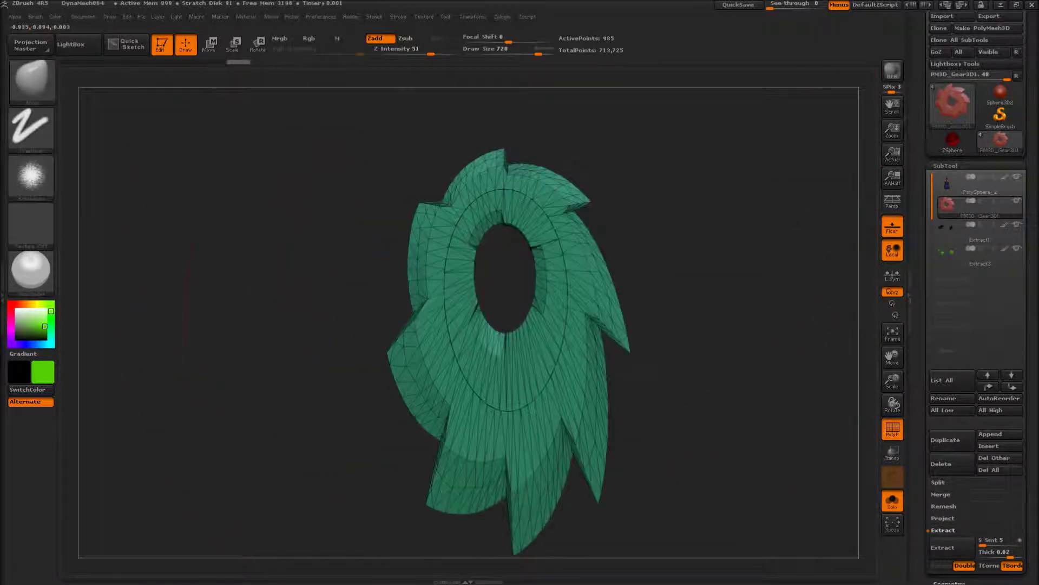
{"action": "mouse_move", "coordinate": [543, 316]}
{"action": "left_mouse_down"}
{"action": "mouse_move", "coordinate": [622, 314]}
{"action": "mouse_move", "coordinate": [541, 314]}
{"action": "mouse_move", "coordinate": [585, 314]}
{"action": "left_mouse_up"}
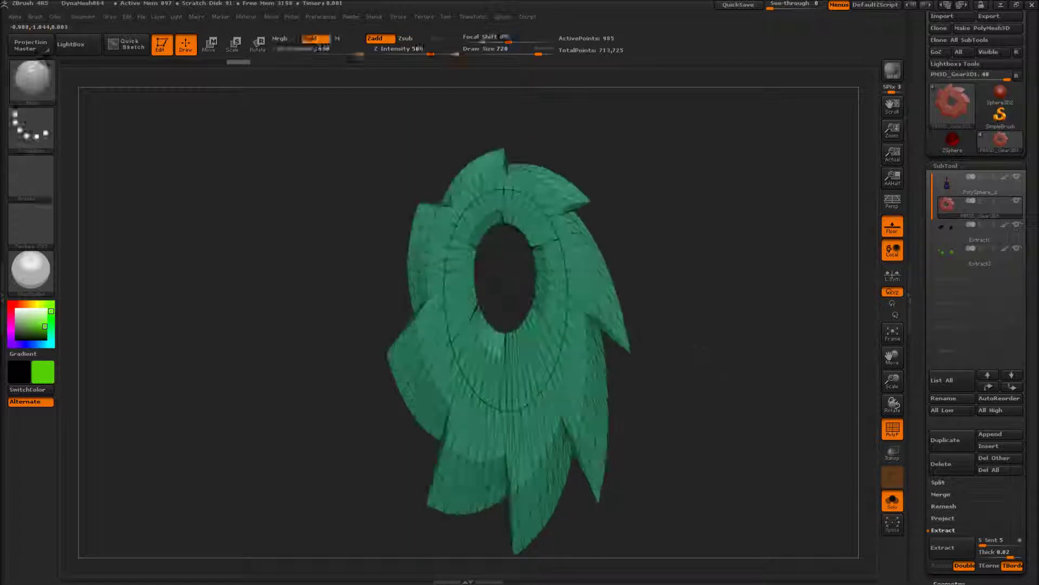
{"action": "left_click_drag", "start_coordinate": [720, 323], "coordinate": [699, 289]}
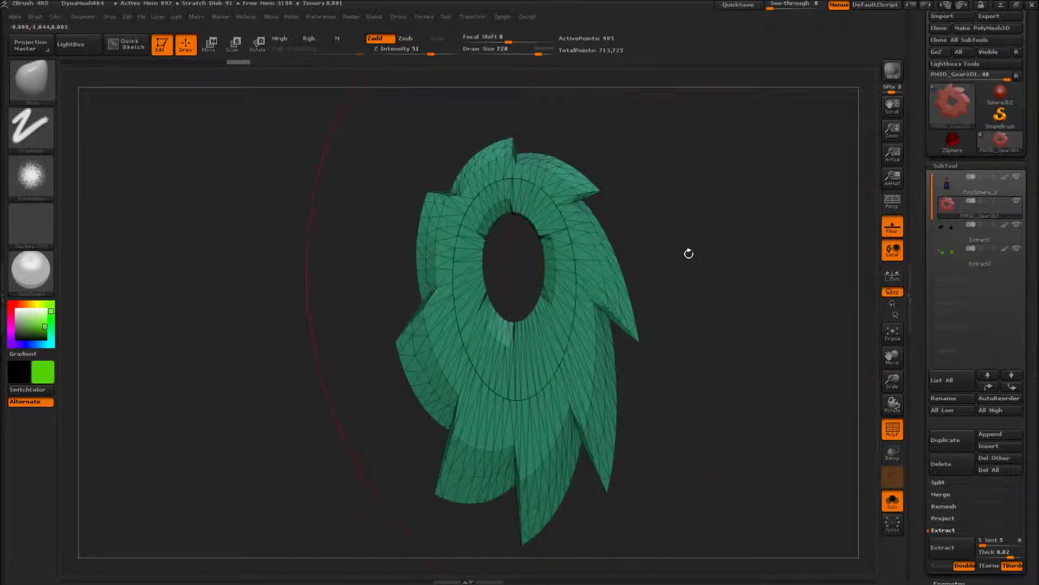
Create a new InsertMesh brush from the reshaped gear
{"action": "key", "text": "b"}
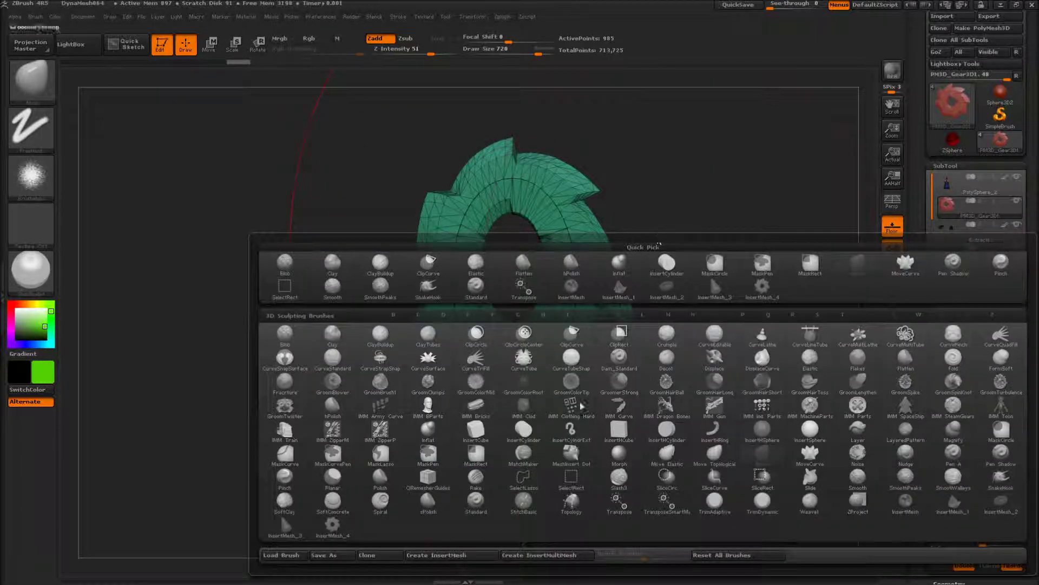
{"action": "left_click", "coordinate": [445, 555]}
{"action": "left_click", "coordinate": [453, 193]}
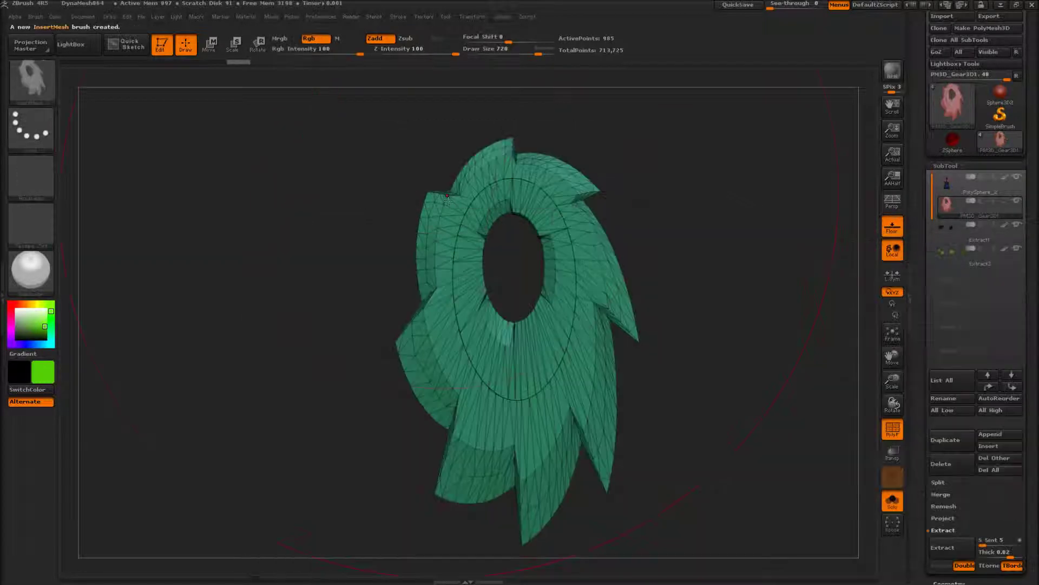
Delete the gear subtool and restore the complete character view with polyframe and Solo mode turned off
{"action": "left_click", "coordinate": [944, 465]}
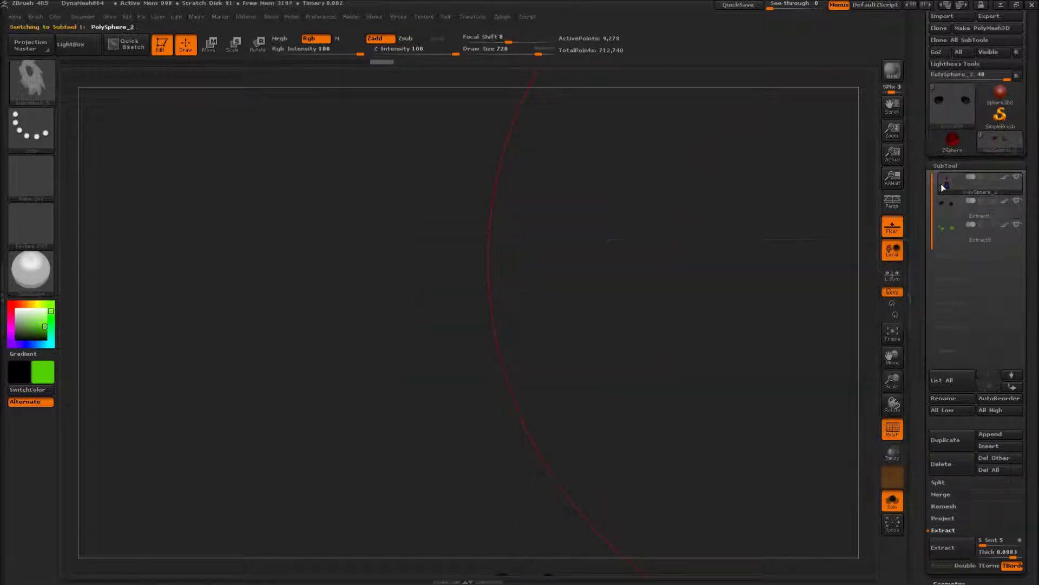
{"action": "left_click_drag", "start_coordinate": [669, 454], "coordinate": [818, 465]}
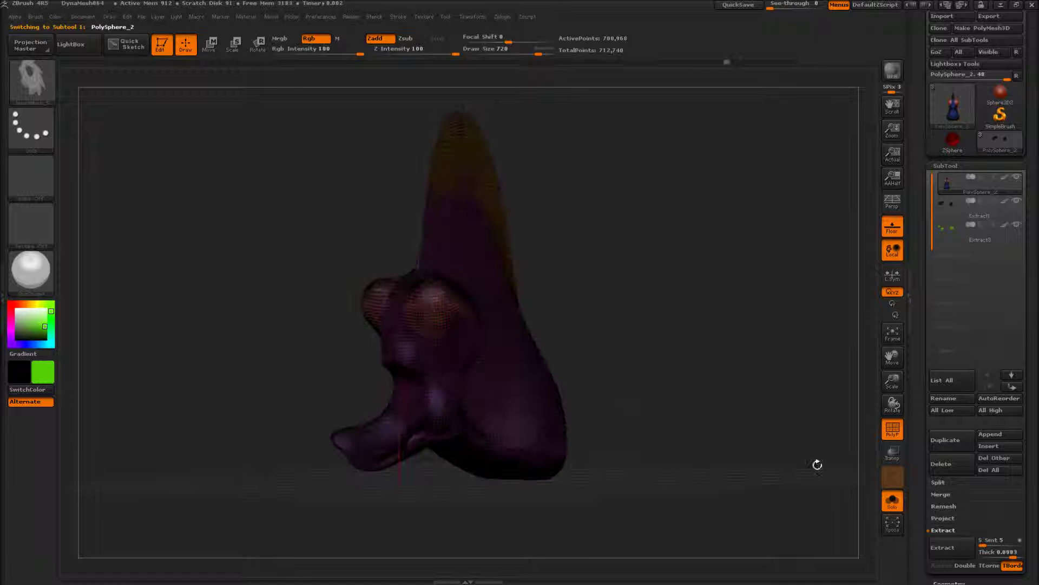
{"action": "left_click", "coordinate": [893, 429]}
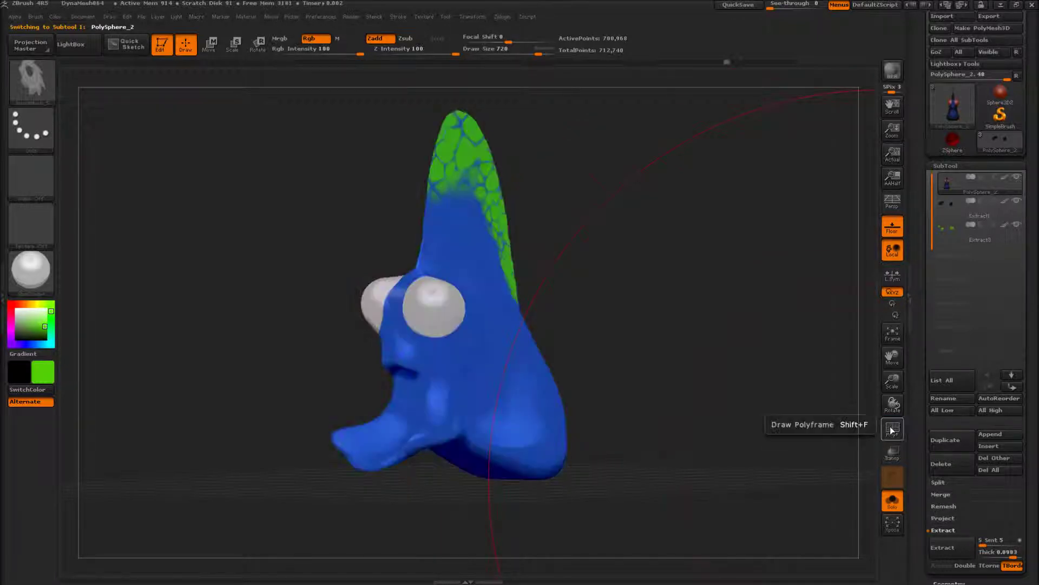
{"action": "left_click_drag", "start_coordinate": [632, 399], "coordinate": [679, 335], "text": "alt"}
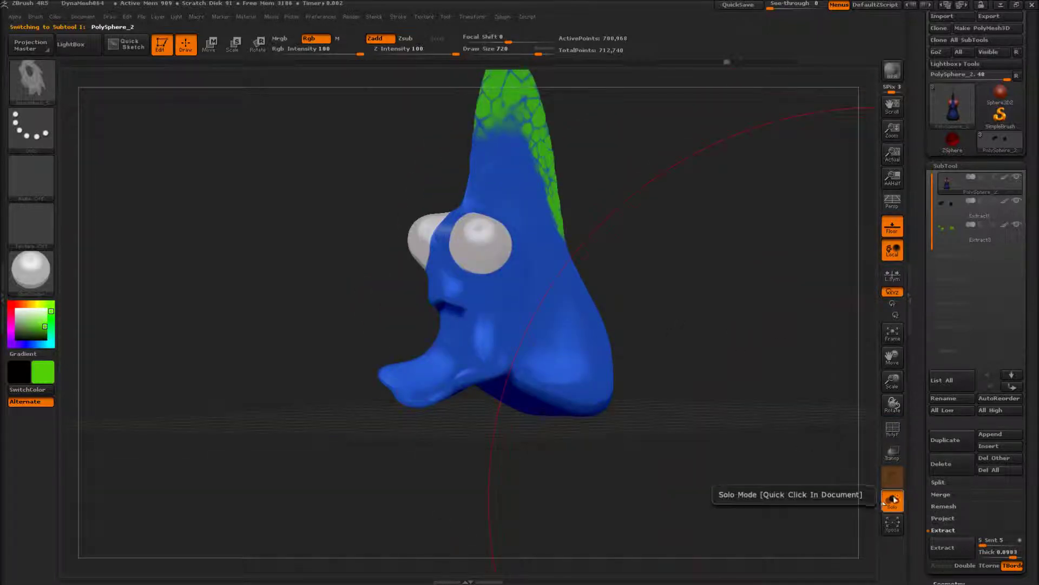
{"action": "left_click", "coordinate": [893, 501]}
Set the draw size of the gear insert brush to 53
{"action": "mouse_move", "coordinate": [643, 236]}
{"action": "left_mouse_down"}
{"action": "mouse_move", "coordinate": [650, 344]}
{"action": "mouse_move", "coordinate": [747, 366]}
{"action": "mouse_move", "coordinate": [743, 313]}
{"action": "mouse_move", "coordinate": [575, 309]}
{"action": "left_mouse_up"}
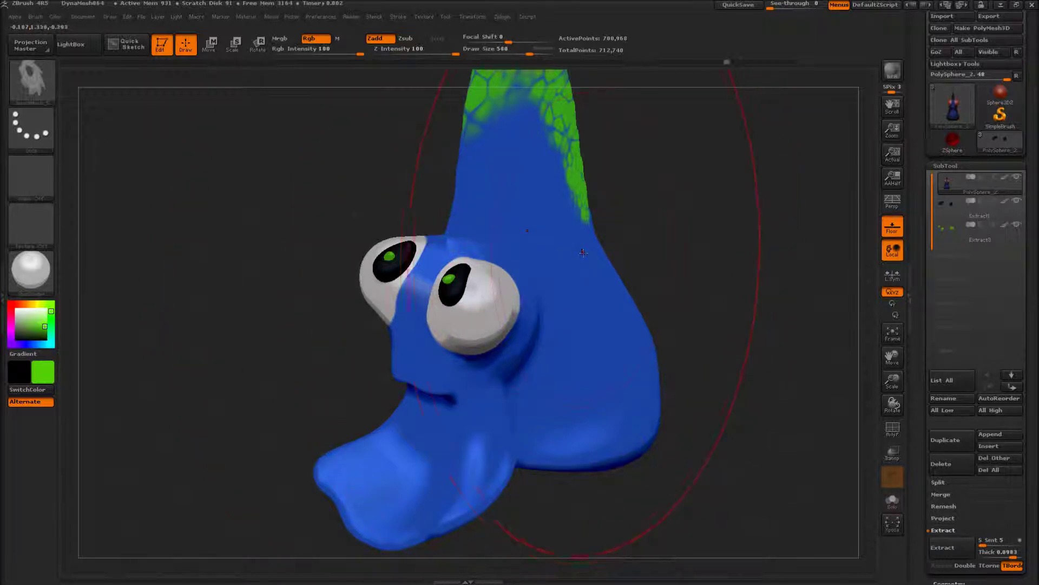
{"action": "left_click", "coordinate": [485, 55]}
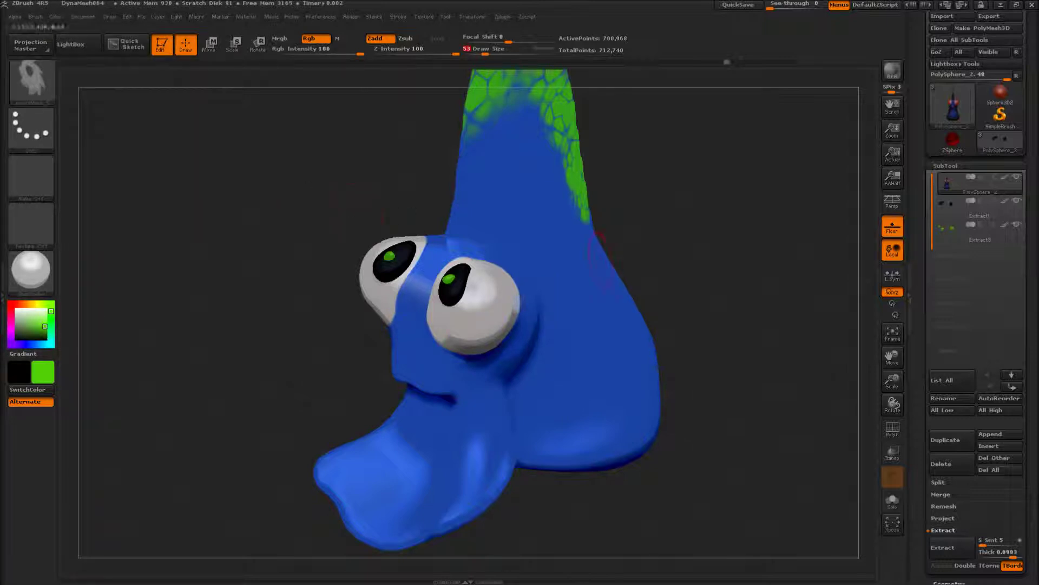
Insert green gears at varied sizes and rotations over the blue body's side and back below the painted scales
{"action": "left_click_drag", "start_coordinate": [551, 213], "coordinate": [554, 253]}
{"action": "left_click_drag", "start_coordinate": [595, 295], "coordinate": [571, 328]}
{"action": "left_click_drag", "start_coordinate": [686, 416], "coordinate": [590, 425]}
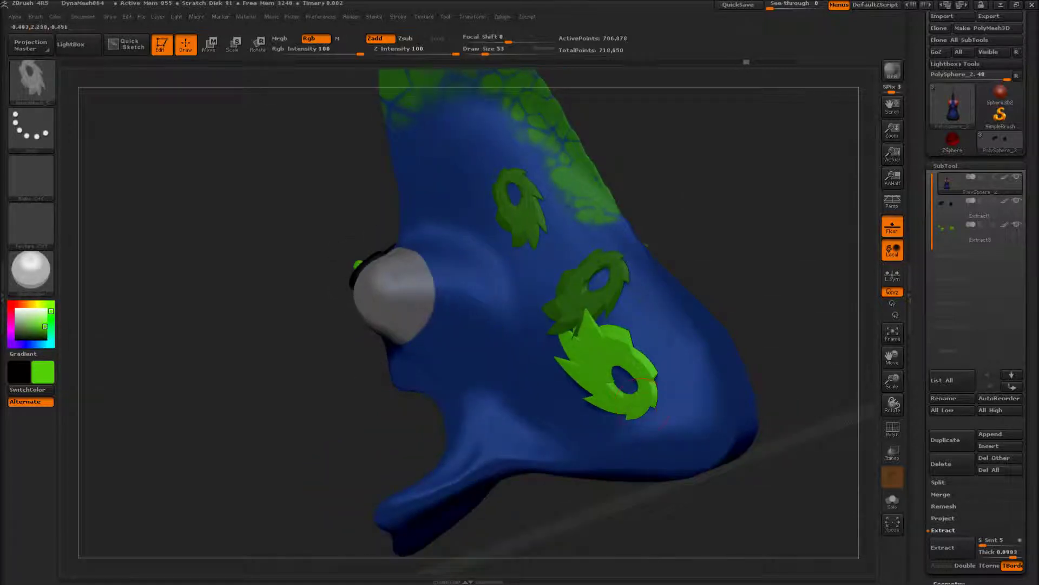
{"action": "left_click_drag", "start_coordinate": [675, 320], "coordinate": [673, 405]}
{"action": "left_click_drag", "start_coordinate": [811, 408], "coordinate": [725, 417]}
{"action": "left_click_drag", "start_coordinate": [667, 205], "coordinate": [671, 242]}
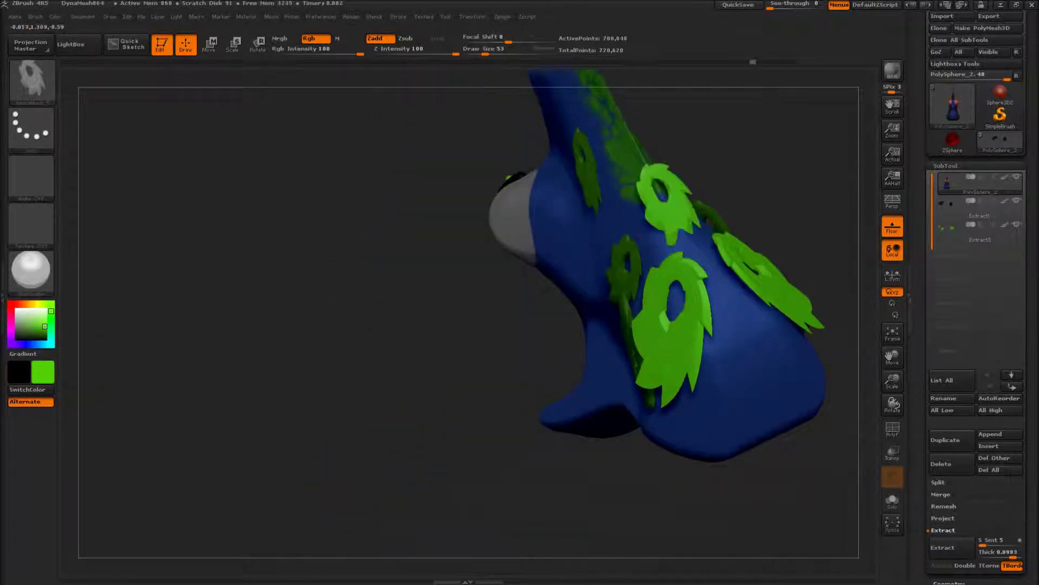
Add gears on the upper flank behind the eye and fill the gaps between the existing ones
{"action": "left_click_drag", "start_coordinate": [628, 196], "coordinate": [630, 247]}
{"action": "left_click_drag", "start_coordinate": [570, 220], "coordinate": [575, 268]}
{"action": "left_click_drag", "start_coordinate": [487, 336], "coordinate": [568, 333]}
{"action": "left_click_drag", "start_coordinate": [627, 256], "coordinate": [626, 241]}
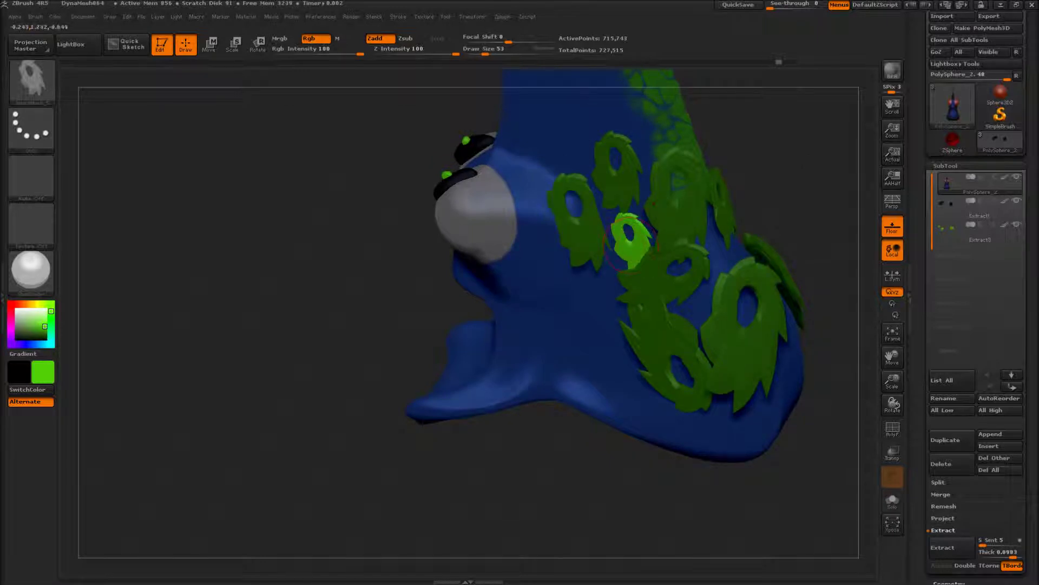
{"action": "left_click_drag", "start_coordinate": [720, 331], "coordinate": [717, 322]}
Insert overlapping gears along the lower flank and bottom edge of the body
{"action": "mouse_move", "coordinate": [754, 428]}
{"action": "left_mouse_down"}
{"action": "mouse_move", "coordinate": [751, 418]}
{"action": "mouse_move", "coordinate": [700, 418]}
{"action": "left_mouse_up"}
{"action": "left_click_drag", "start_coordinate": [602, 351], "coordinate": [600, 301]}
{"action": "left_click_drag", "start_coordinate": [642, 410], "coordinate": [635, 418]}
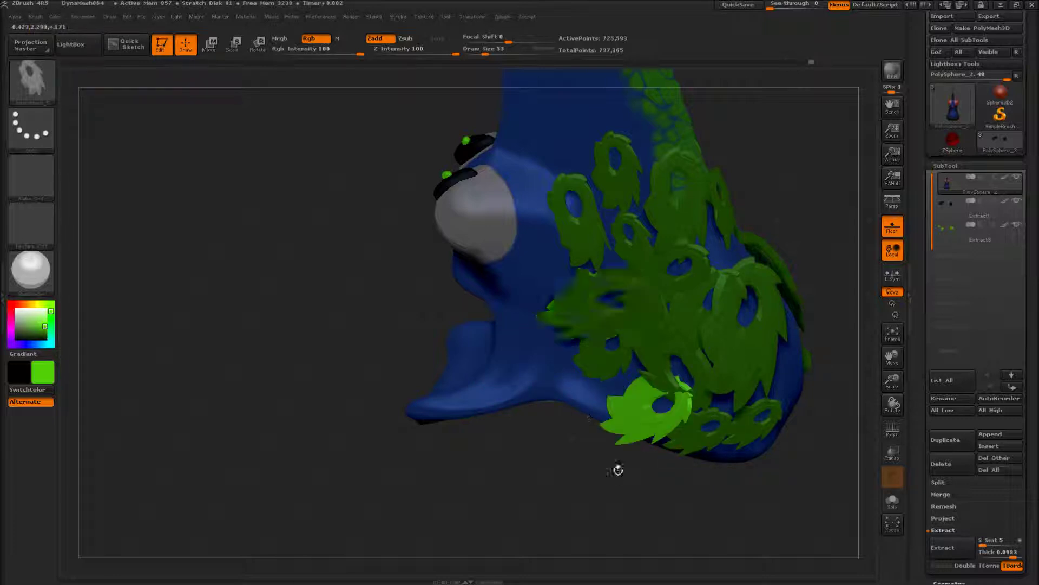
{"action": "mouse_move", "coordinate": [616, 472]}
{"action": "left_mouse_down"}
{"action": "mouse_move", "coordinate": [587, 470]}
{"action": "mouse_move", "coordinate": [584, 450]}
{"action": "mouse_move", "coordinate": [779, 433]}
{"action": "mouse_move", "coordinate": [688, 439]}
{"action": "left_mouse_up"}
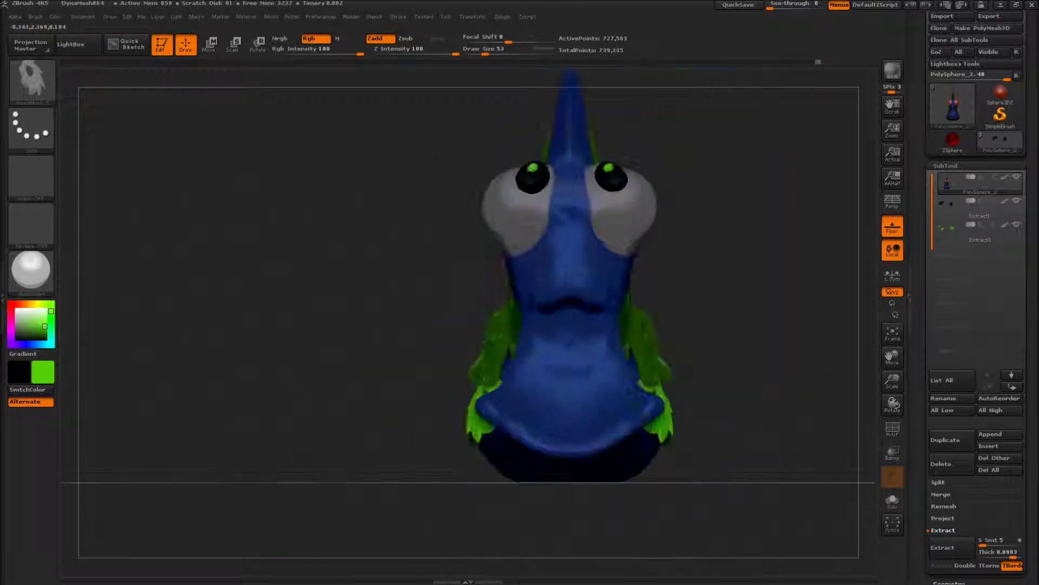
Add gears above and behind the eye, undo the misplaced one and insert a large one at the top of the patch
{"action": "left_click_drag", "start_coordinate": [356, 311], "coordinate": [265, 307]}
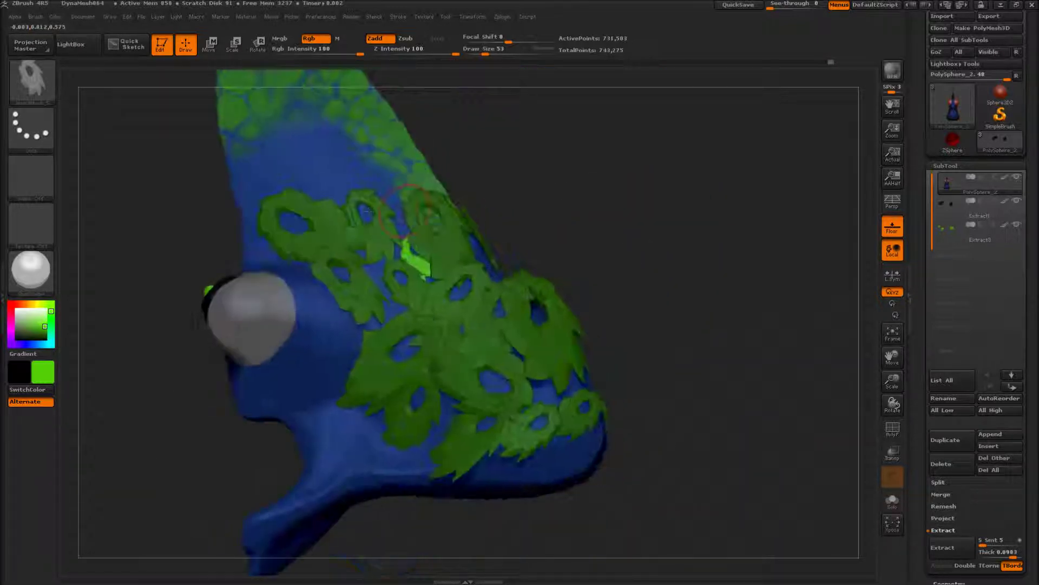
{"action": "left_click_drag", "start_coordinate": [358, 176], "coordinate": [301, 170]}
{"action": "key", "text": "ctrl+z"}
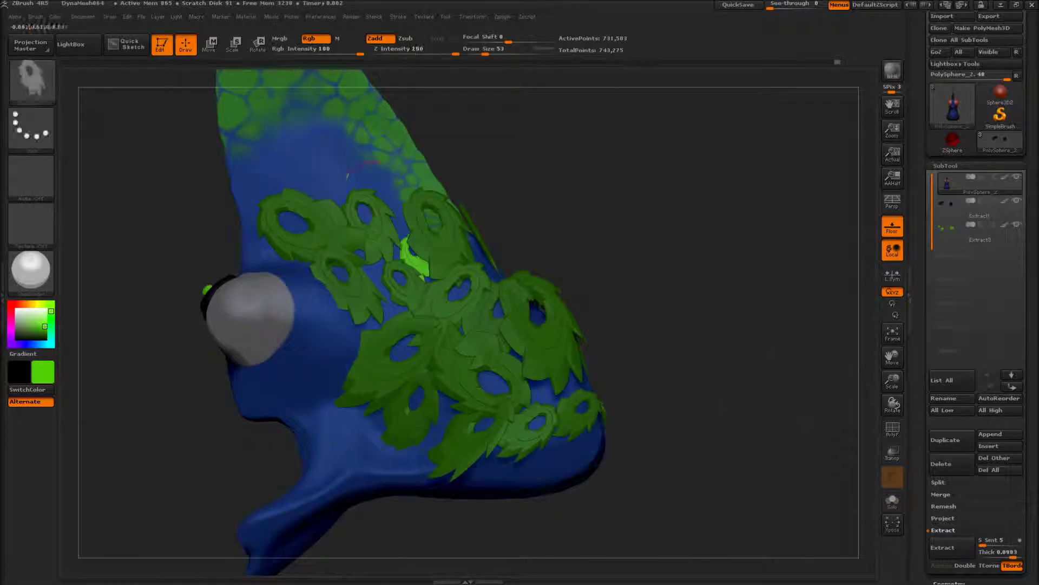
{"action": "left_click_drag", "start_coordinate": [372, 188], "coordinate": [320, 174]}
{"action": "left_click_drag", "start_coordinate": [92, 238], "coordinate": [164, 233]}
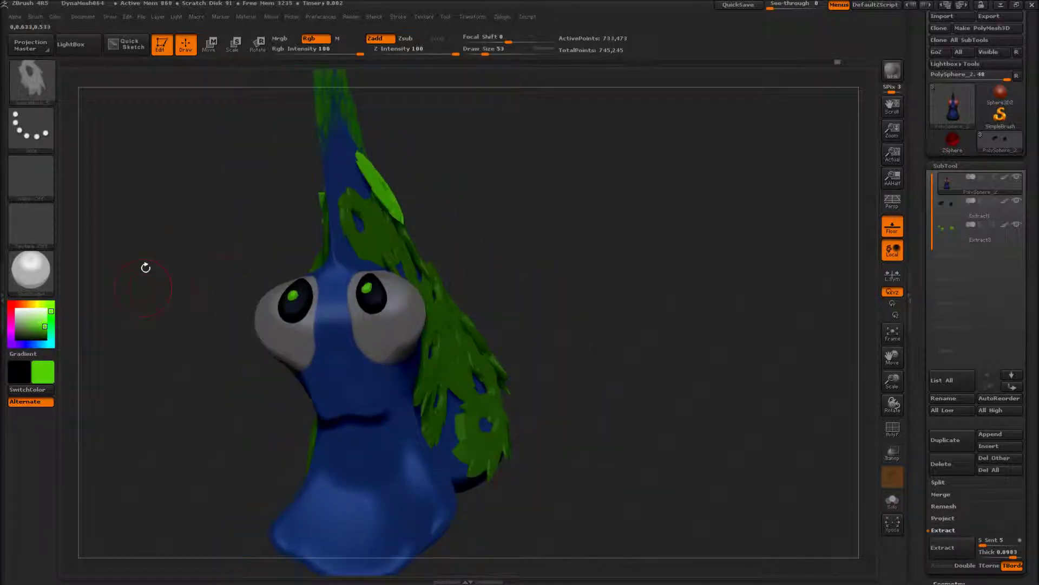
{"action": "left_click_drag", "start_coordinate": [145, 268], "coordinate": [245, 412]}
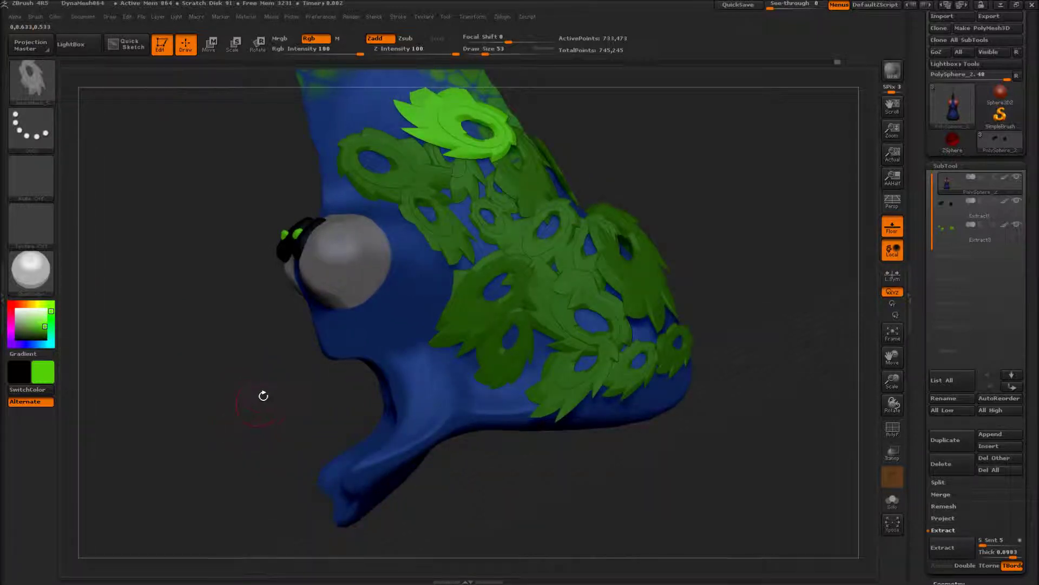
Turn on Curve Mode in the stroke's curve settings for the gear insert brush
{"action": "right_click_drag", "start_coordinate": [280, 460], "coordinate": [263, 395], "text": "alt"}
{"action": "right_click_drag", "start_coordinate": [225, 346], "coordinate": [117, 545], "text": "ctrl"}
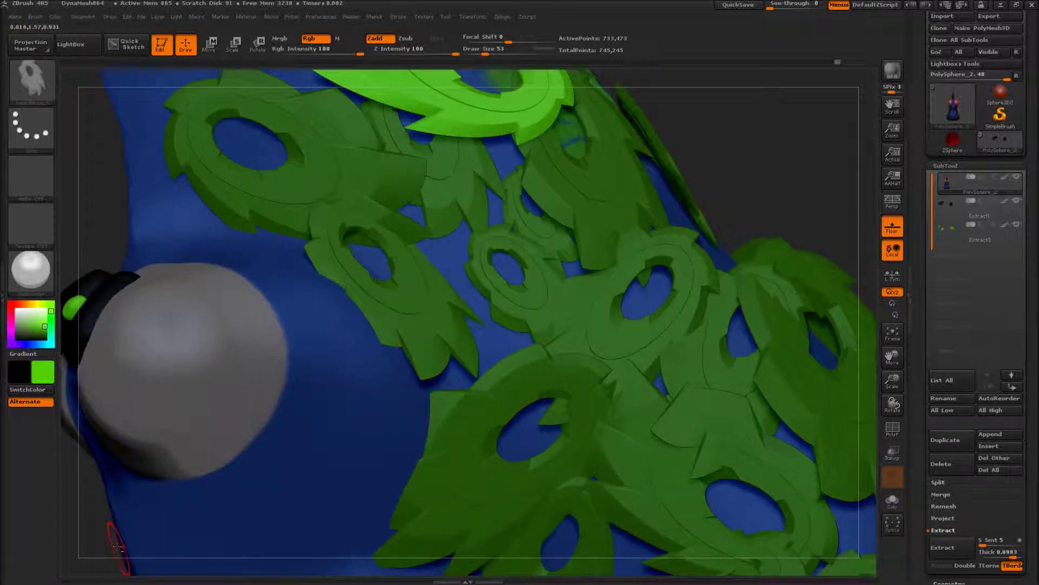
{"action": "left_click_drag", "start_coordinate": [290, 289], "coordinate": [308, 260], "text": "alt"}
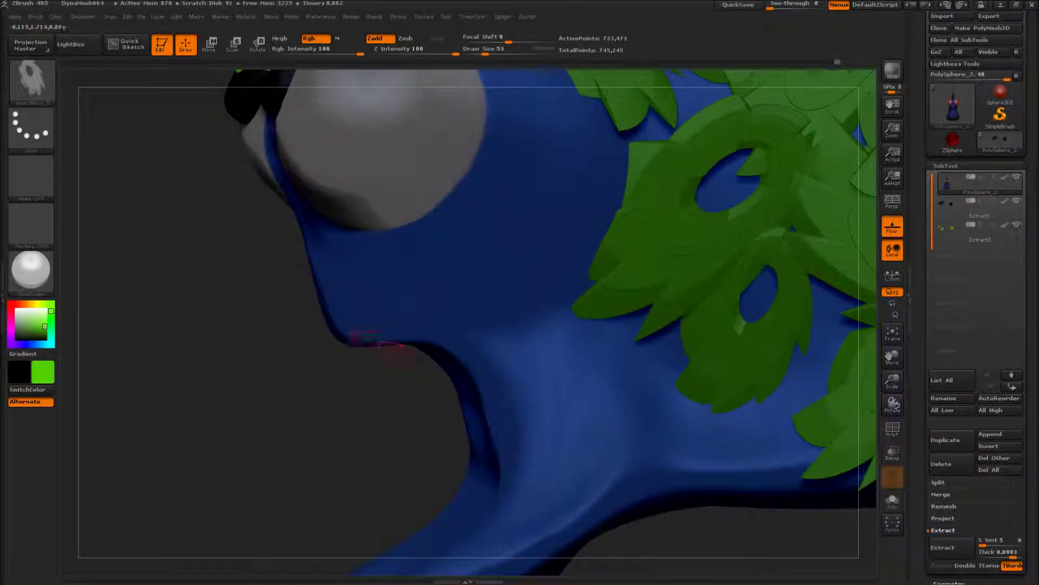
{"action": "key", "text": "b"}
{"action": "left_click", "coordinate": [398, 16]}
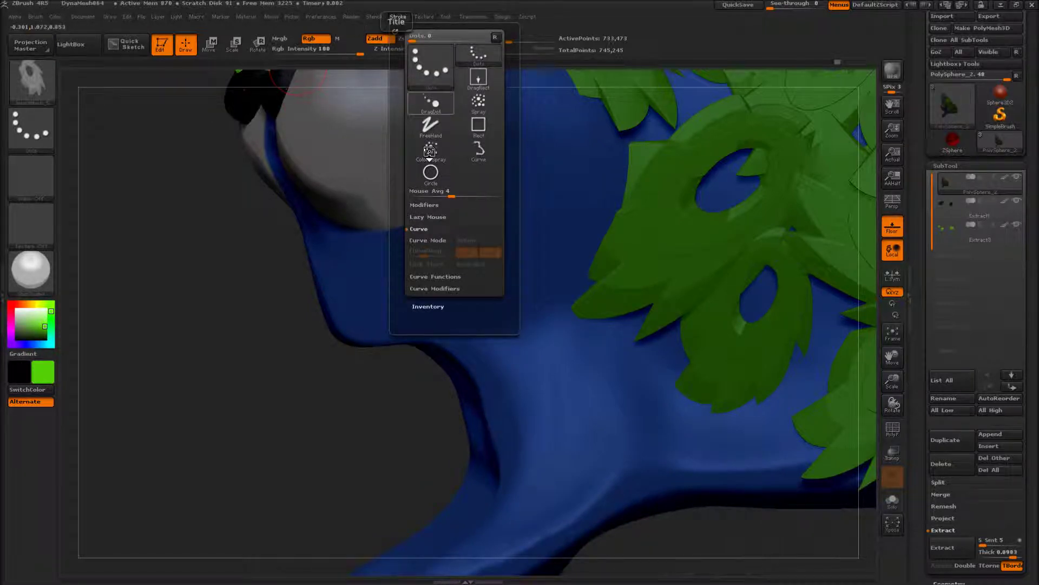
{"action": "left_click", "coordinate": [430, 229]}
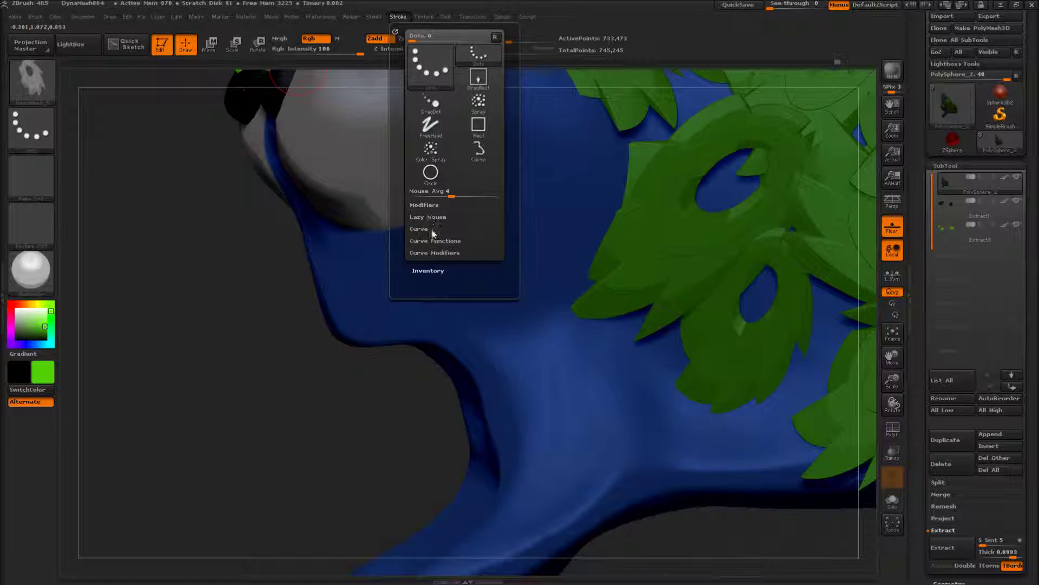
{"action": "left_click", "coordinate": [432, 230]}
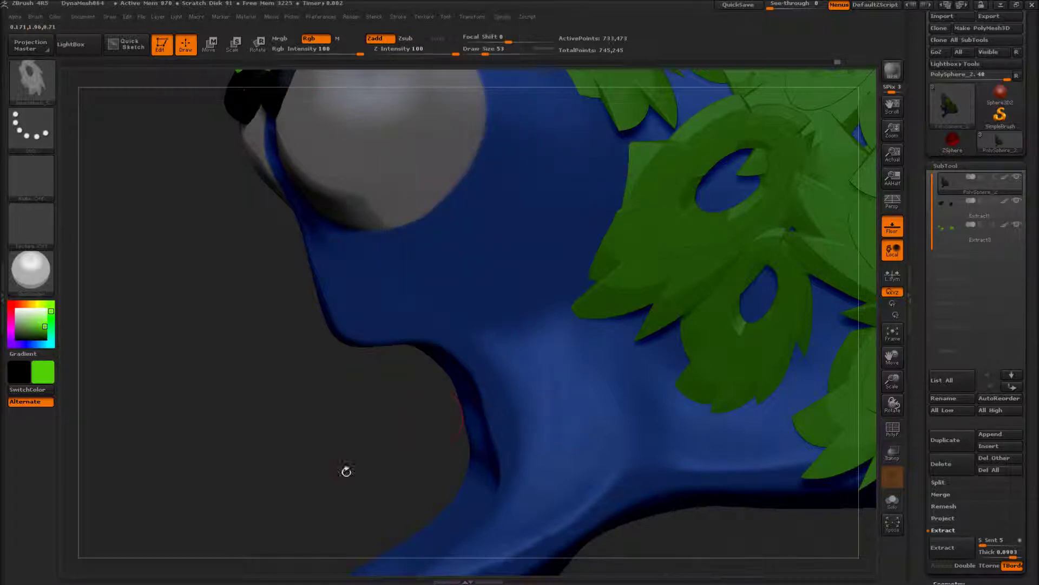
Draw a curve of small gears around the protruding lower flap of the character
{"action": "right_click_drag", "start_coordinate": [336, 457], "coordinate": [312, 427], "text": "ctrl"}
{"action": "right_click_drag", "start_coordinate": [386, 337], "coordinate": [336, 438], "text": "alt"}
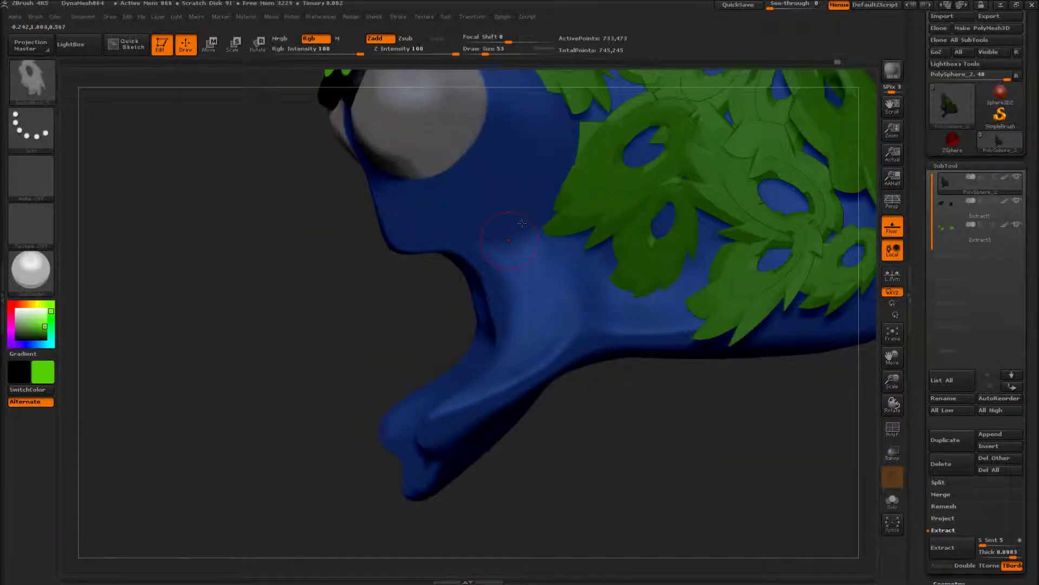
{"action": "left_click_drag", "start_coordinate": [341, 333], "coordinate": [288, 332], "text": "alt"}
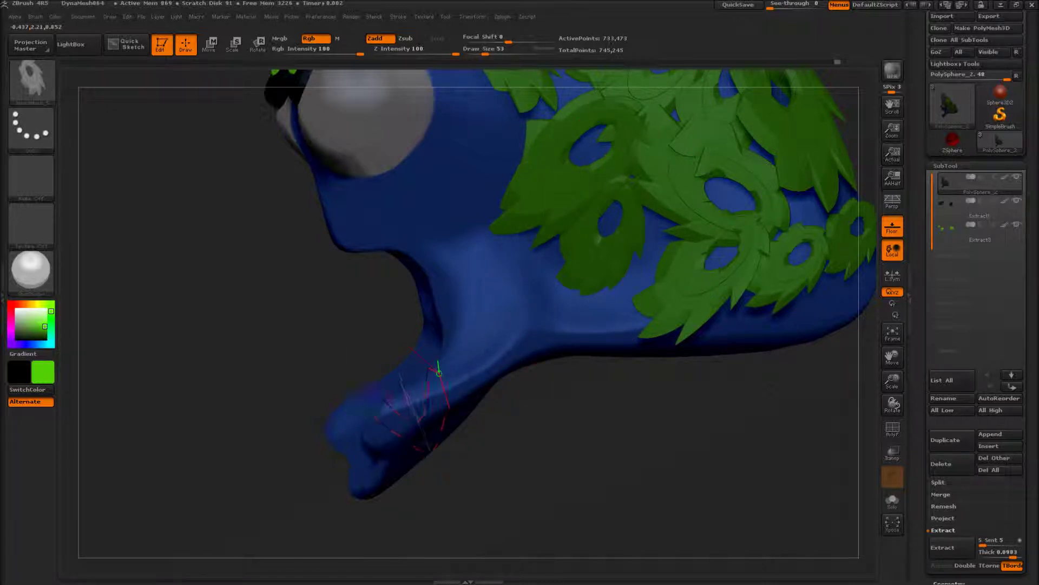
{"action": "left_click", "coordinate": [439, 373]}
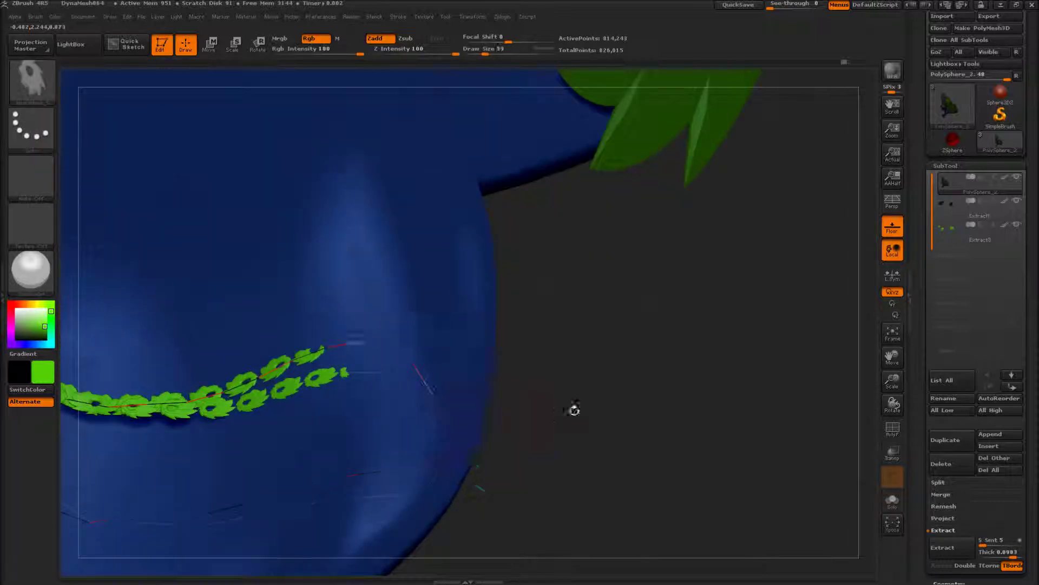
Raise the draw size to 198 and pull the gear curve across the front of the flap upward into a flatter line
{"action": "left_click_drag", "start_coordinate": [573, 411], "coordinate": [701, 424], "text": "alt"}
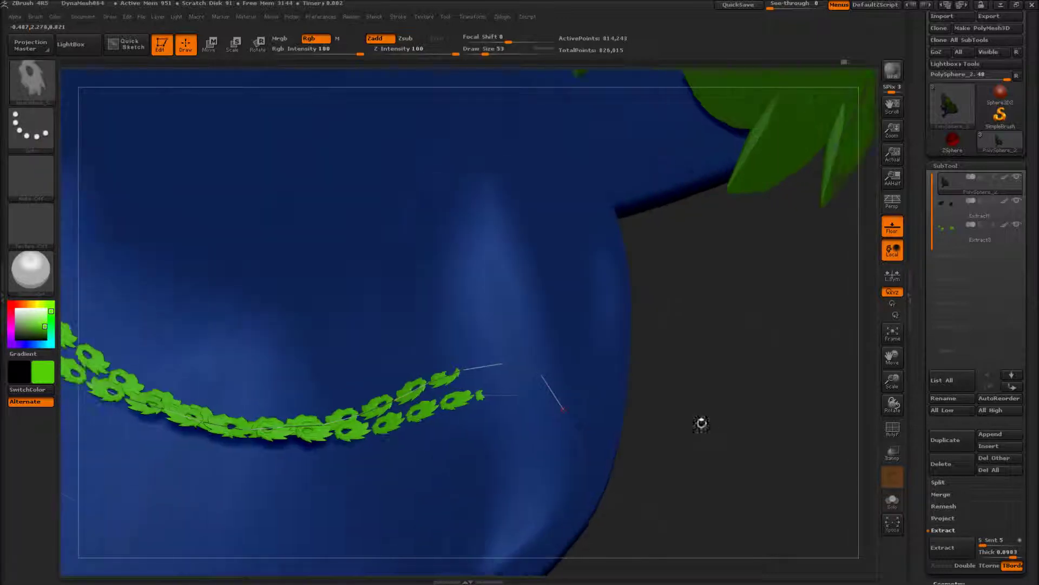
{"action": "left_click_drag", "start_coordinate": [689, 382], "coordinate": [677, 351]}
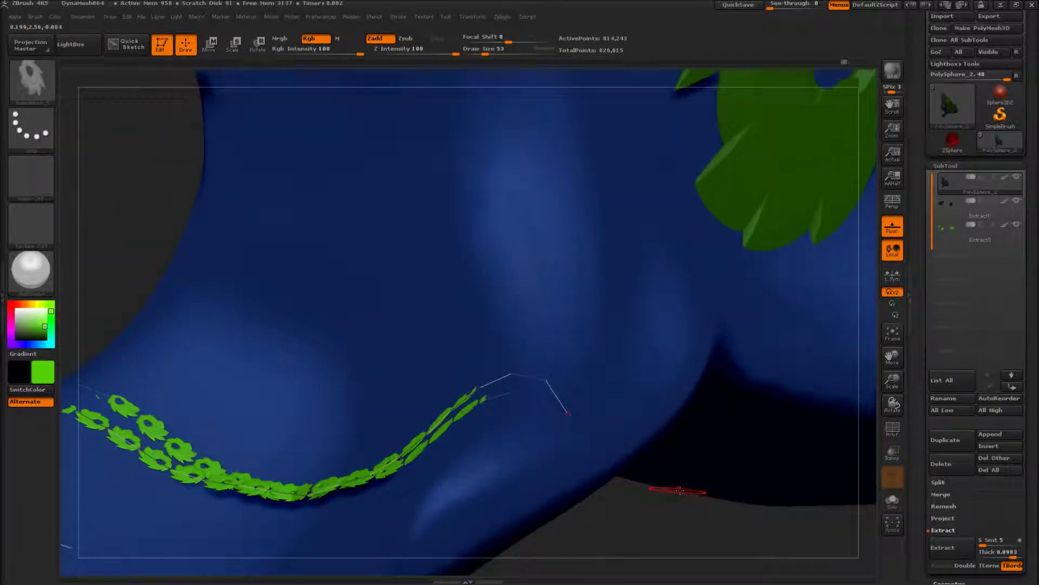
{"action": "left_click_drag", "start_coordinate": [666, 488], "coordinate": [628, 523]}
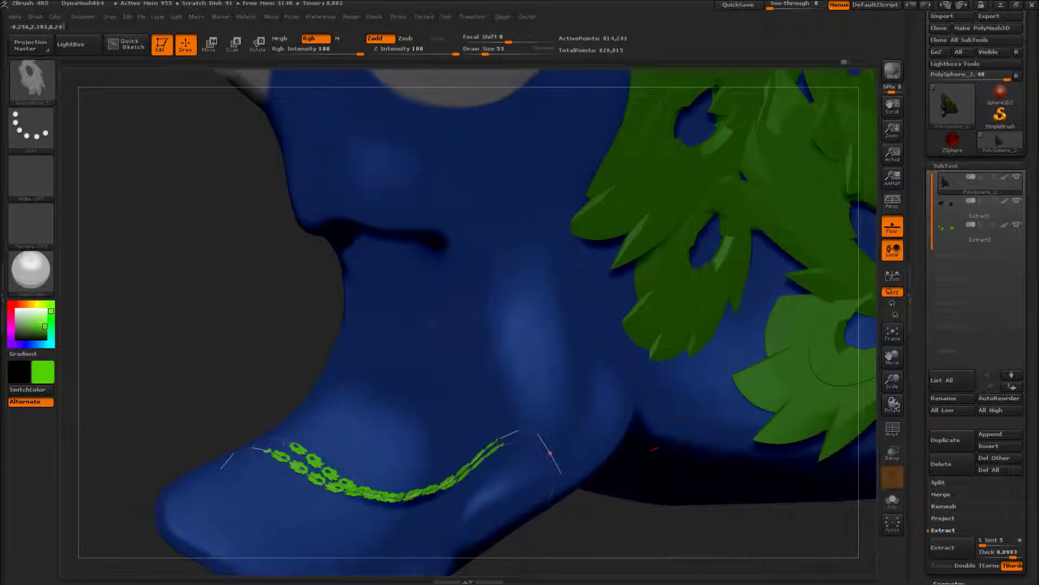
{"action": "left_click_drag", "start_coordinate": [304, 336], "coordinate": [105, 491], "text": "alt"}
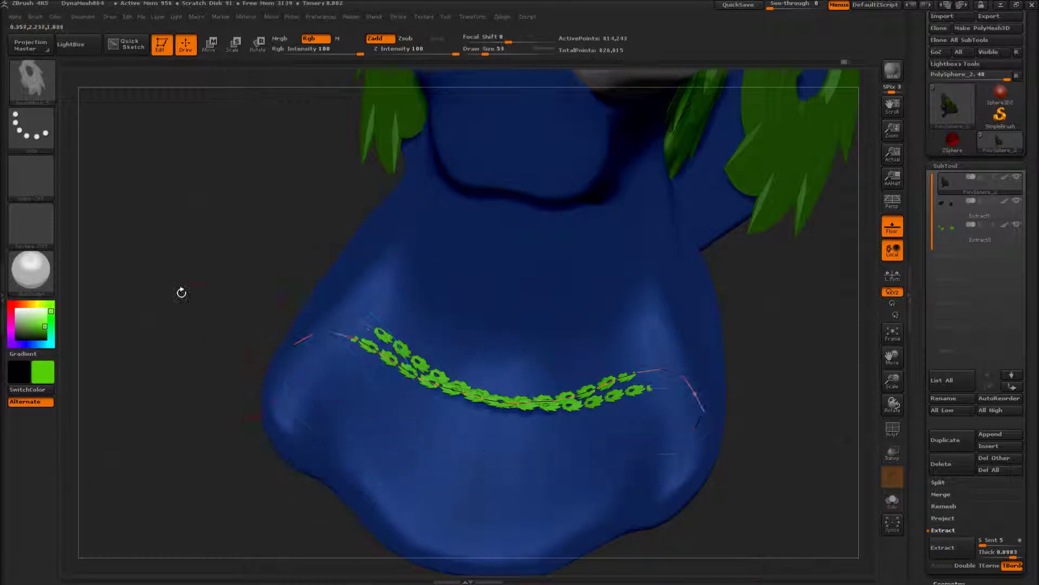
{"action": "left_click_drag", "start_coordinate": [181, 293], "coordinate": [168, 245]}
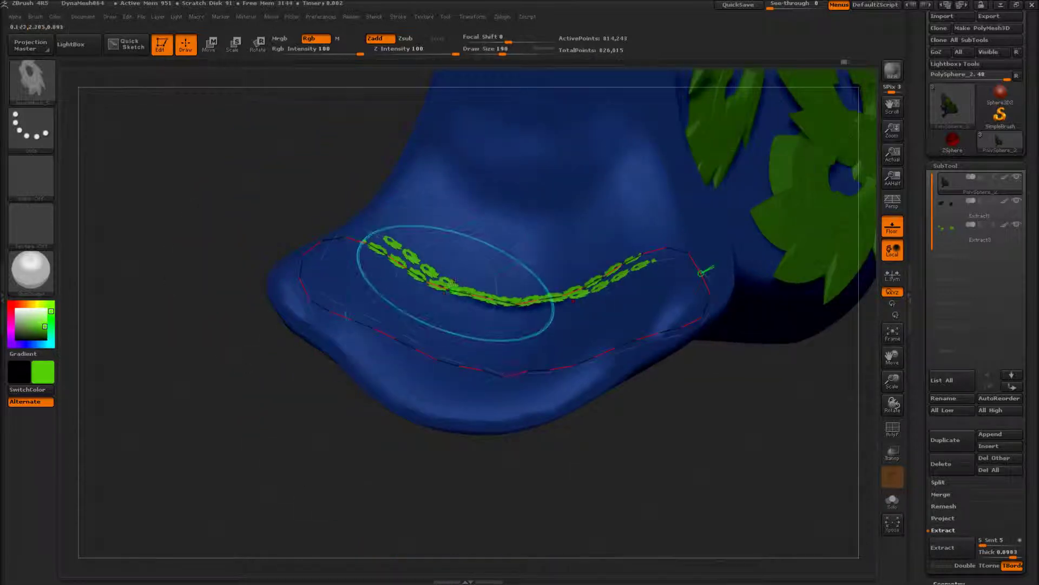
{"action": "left_click_drag", "start_coordinate": [448, 290], "coordinate": [481, 275]}
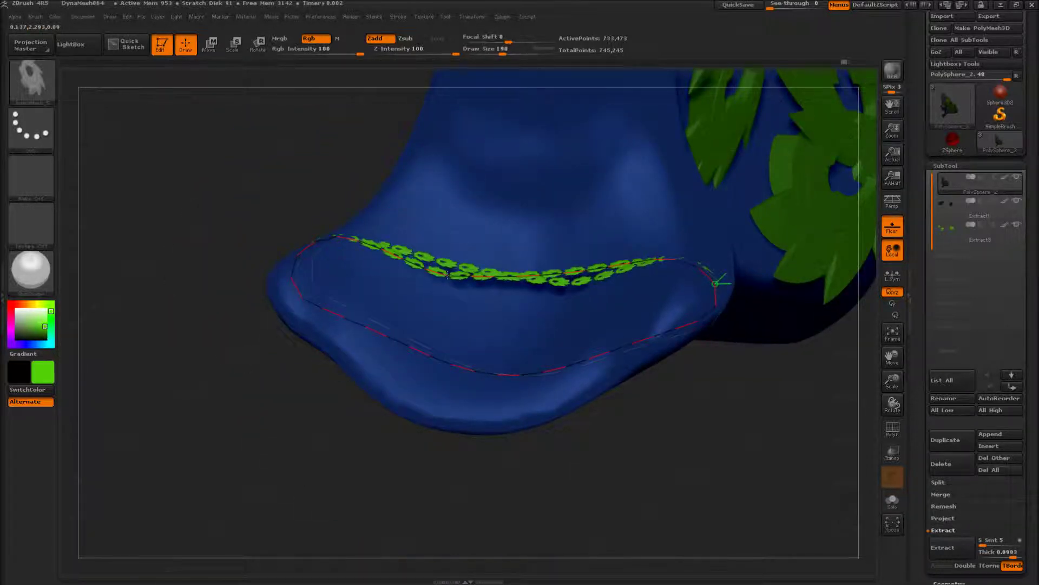
{"action": "left_click_drag", "start_coordinate": [595, 264], "coordinate": [718, 262]}
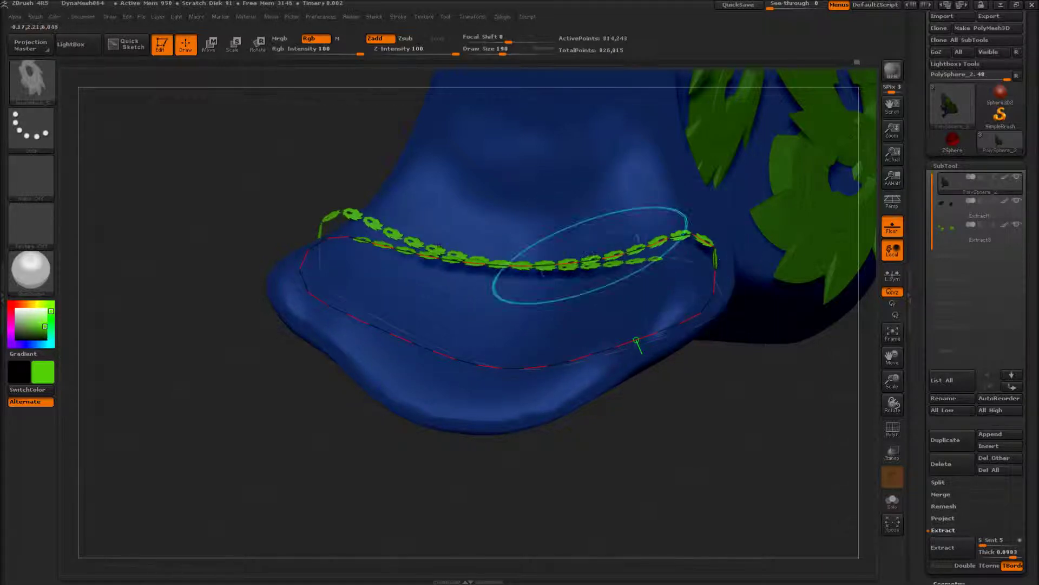
{"action": "left_click_drag", "start_coordinate": [577, 263], "coordinate": [584, 251]}
{"action": "left_click_drag", "start_coordinate": [498, 264], "coordinate": [499, 252]}
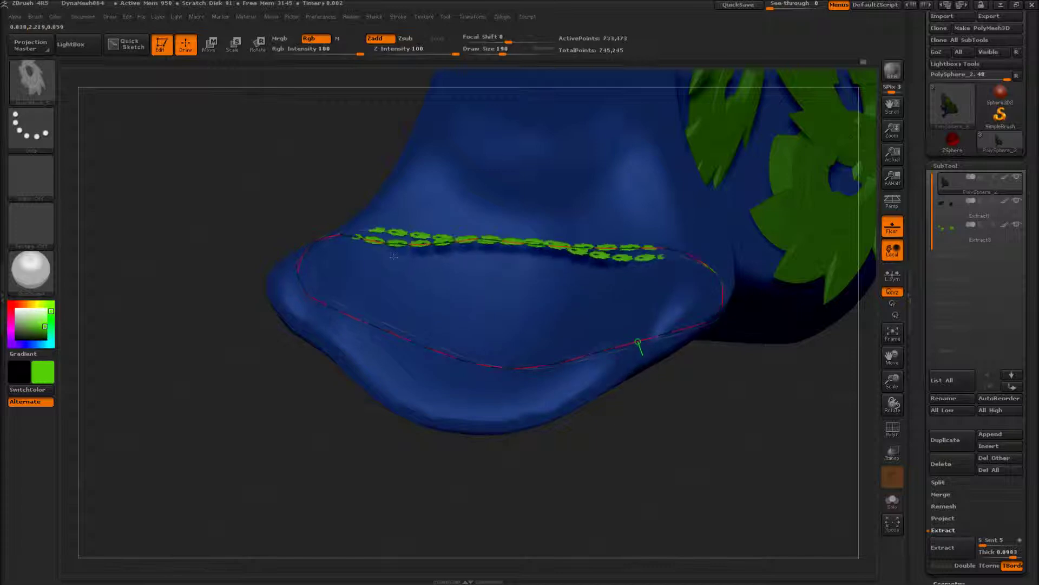
Shift the gear curve toward the body on the side of the flap
{"action": "left_click_drag", "start_coordinate": [262, 205], "coordinate": [187, 265]}
{"action": "left_click_drag", "start_coordinate": [222, 324], "coordinate": [201, 362]}
{"action": "right_click_drag", "start_coordinate": [210, 361], "coordinate": [230, 414], "text": "ctrl"}
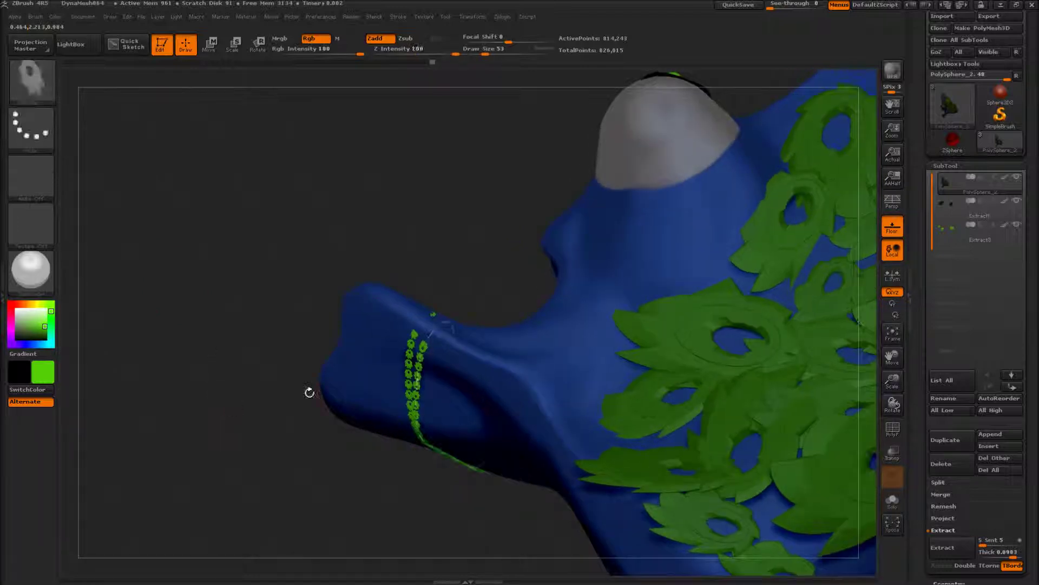
{"action": "left_click_drag", "start_coordinate": [414, 388], "coordinate": [427, 397]}
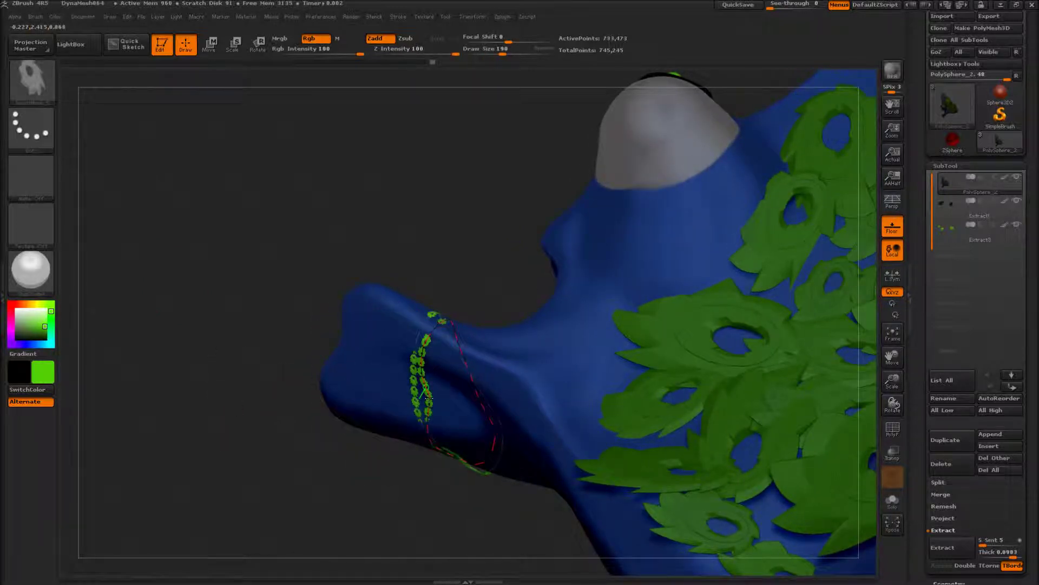
Return the gear curve brush to a draw size of 53
{"action": "mouse_move", "coordinate": [260, 207]}
{"action": "left_mouse_down"}
{"action": "mouse_move", "coordinate": [308, 217]}
{"action": "mouse_move", "coordinate": [320, 311]}
{"action": "left_mouse_up"}
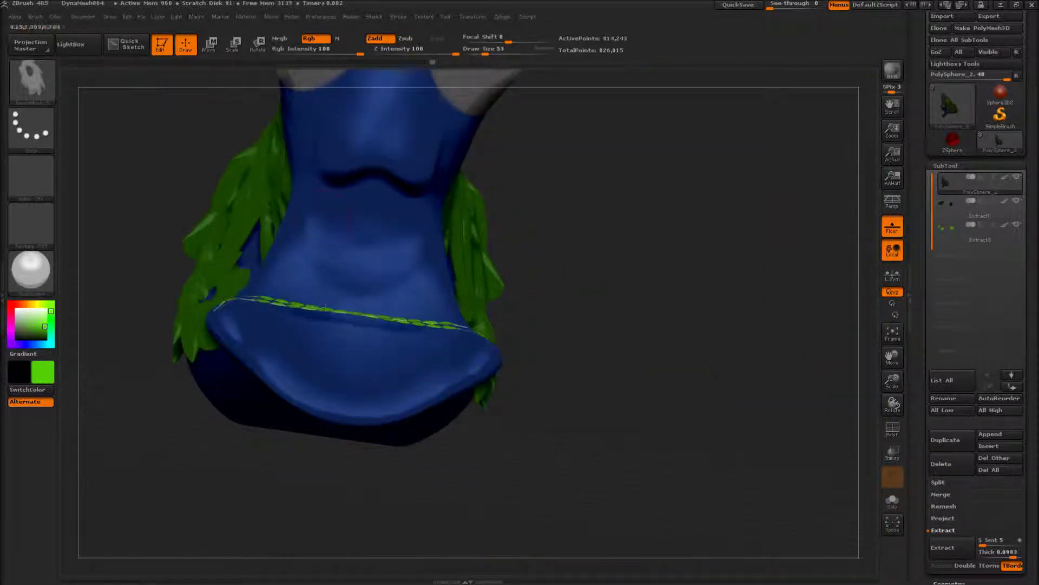
{"action": "left_click_drag", "start_coordinate": [589, 286], "coordinate": [585, 273]}
{"action": "left_click_drag", "start_coordinate": [714, 217], "coordinate": [730, 468], "text": "alt"}
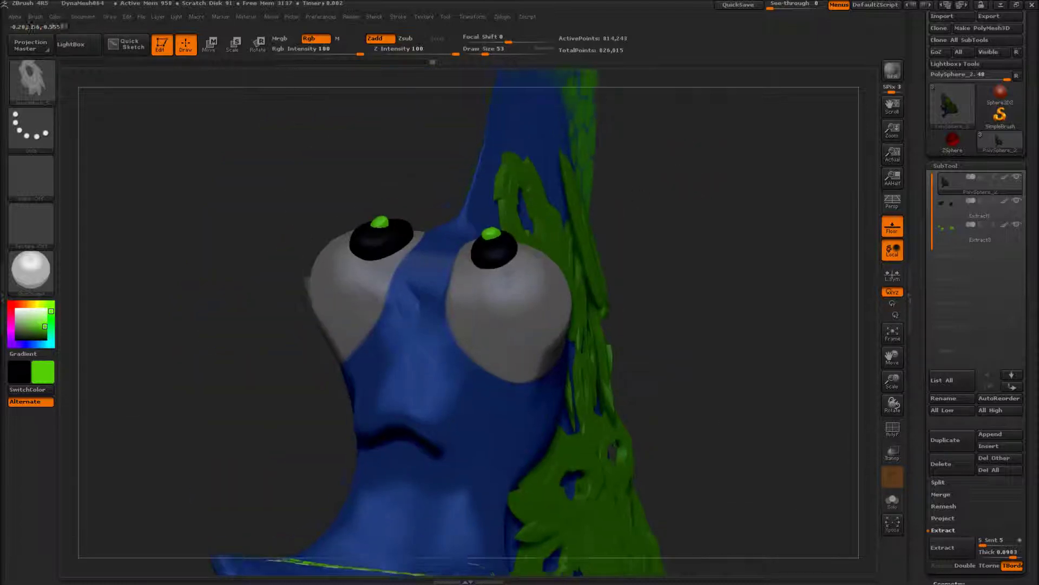
{"action": "left_click_drag", "start_coordinate": [250, 287], "coordinate": [247, 315]}
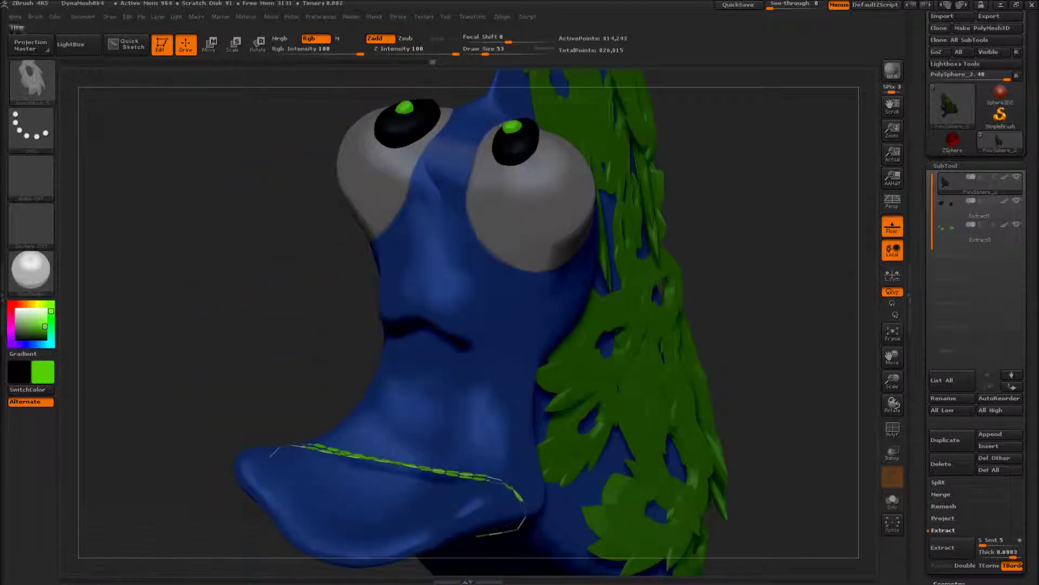
{"action": "left_click", "coordinate": [399, 16]}
{"action": "left_click", "coordinate": [397, 16]}
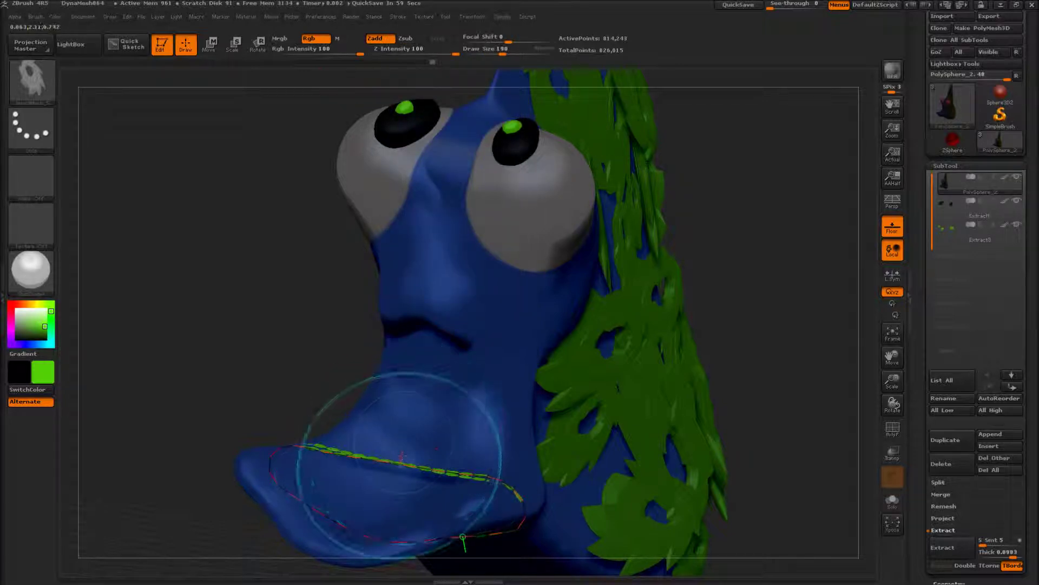
{"action": "left_click", "coordinate": [485, 51]}
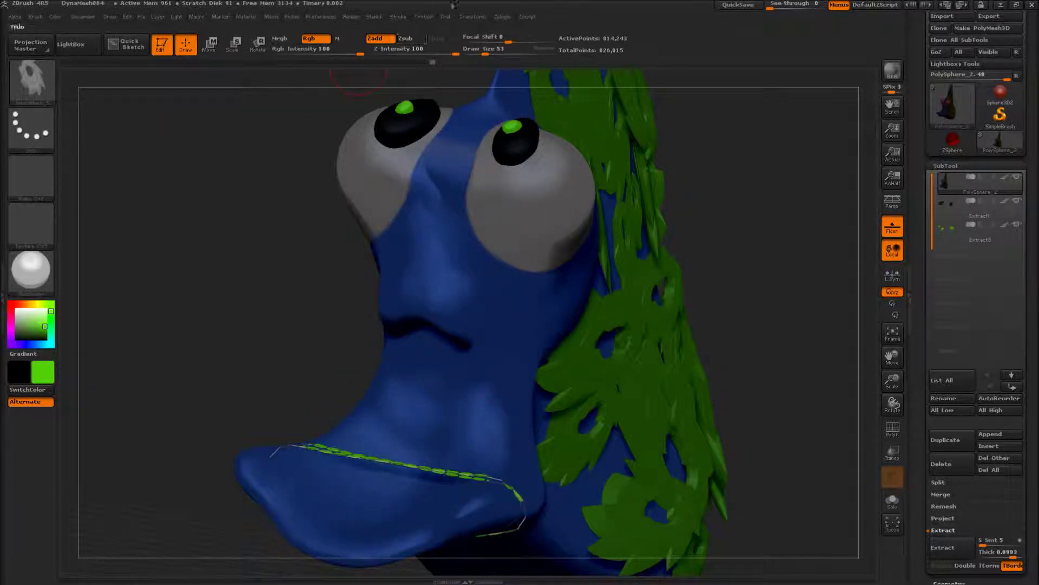
Change the CurveStep setting and update the gear curve around the flap with the new spacing
{"action": "left_click", "coordinate": [443, 17]}
{"action": "left_click", "coordinate": [399, 17]}
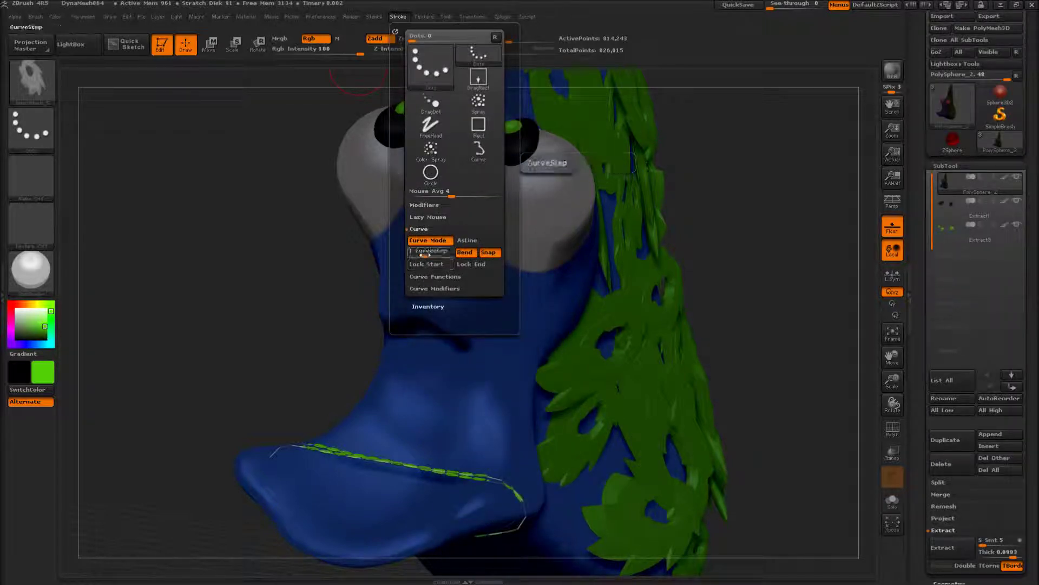
{"action": "left_click", "coordinate": [422, 254]}
{"action": "left_click", "coordinate": [409, 468]}
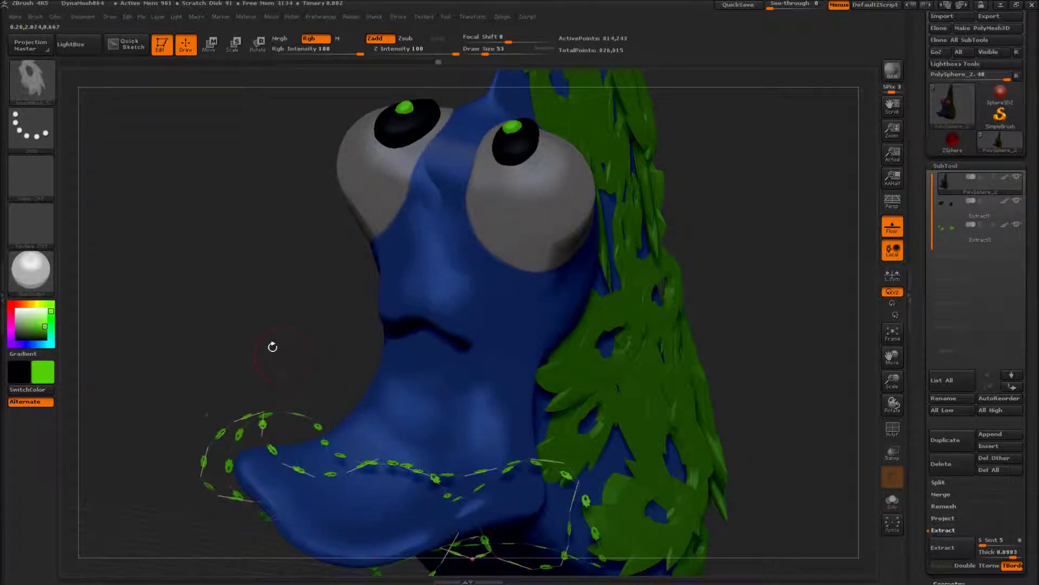
{"action": "left_click_drag", "start_coordinate": [271, 345], "coordinate": [144, 332]}
{"action": "mouse_move", "coordinate": [156, 334]}
{"action": "right_mouse_down", "text": "alt"}
{"action": "mouse_move", "coordinate": [185, 260]}
{"action": "mouse_move", "coordinate": [187, 346]}
{"action": "right_mouse_up", "text": "alt"}
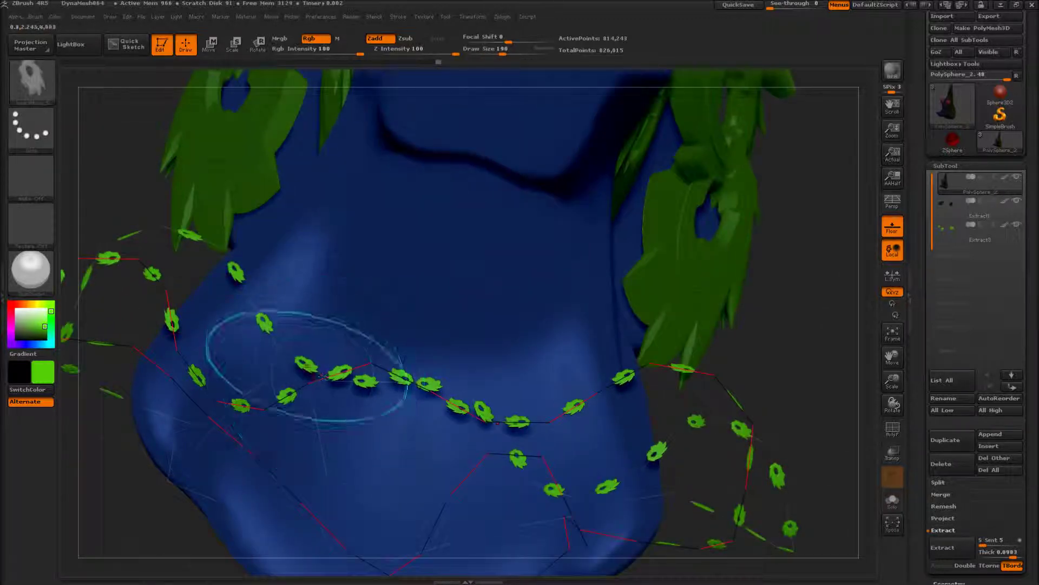
Adjust the curve stroke settings for tightly packed gears and draw a short mirrored gear chain on the flap
{"action": "key", "text": "["}
{"action": "key", "text": "["}
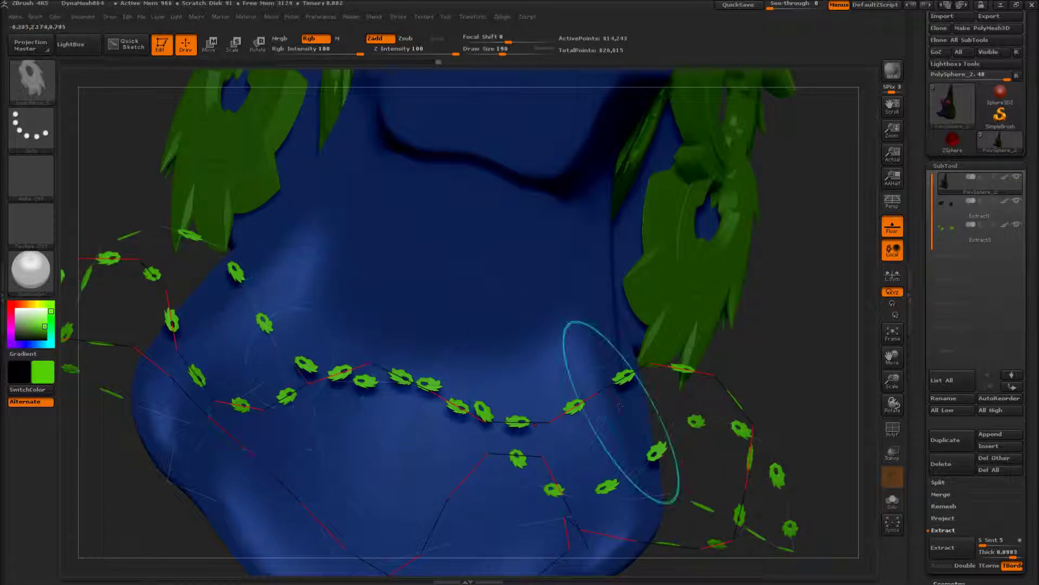
{"action": "left_click", "coordinate": [400, 17]}
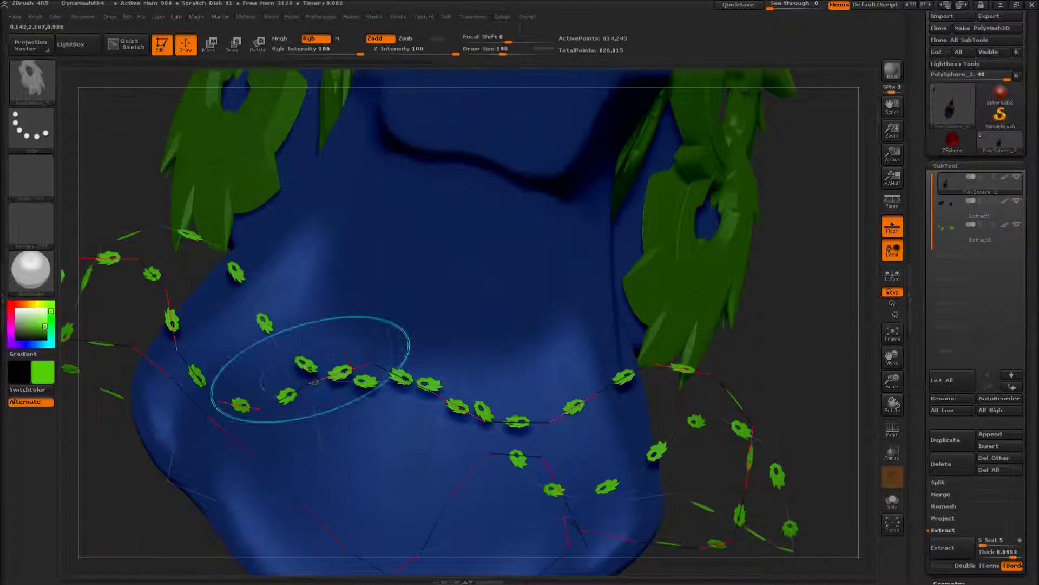
{"action": "left_click_drag", "start_coordinate": [319, 384], "coordinate": [221, 436]}
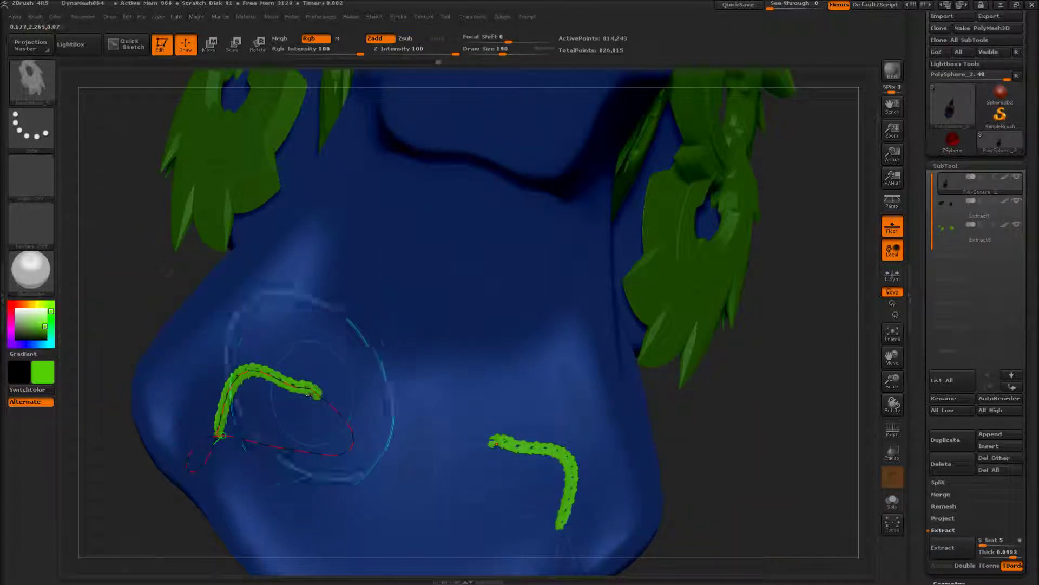
Pull the mirrored gear chains on the flap into long, narrow loops
{"action": "left_click_drag", "start_coordinate": [156, 288], "coordinate": [111, 257]}
{"action": "left_click", "coordinate": [368, 353]}
{"action": "left_click_drag", "start_coordinate": [368, 353], "coordinate": [413, 311]}
{"action": "mouse_move", "coordinate": [158, 209]}
{"action": "left_mouse_down"}
{"action": "mouse_move", "coordinate": [86, 174]}
{"action": "mouse_move", "coordinate": [172, 201]}
{"action": "left_mouse_up"}
{"action": "left_click_drag", "start_coordinate": [292, 337], "coordinate": [238, 325]}
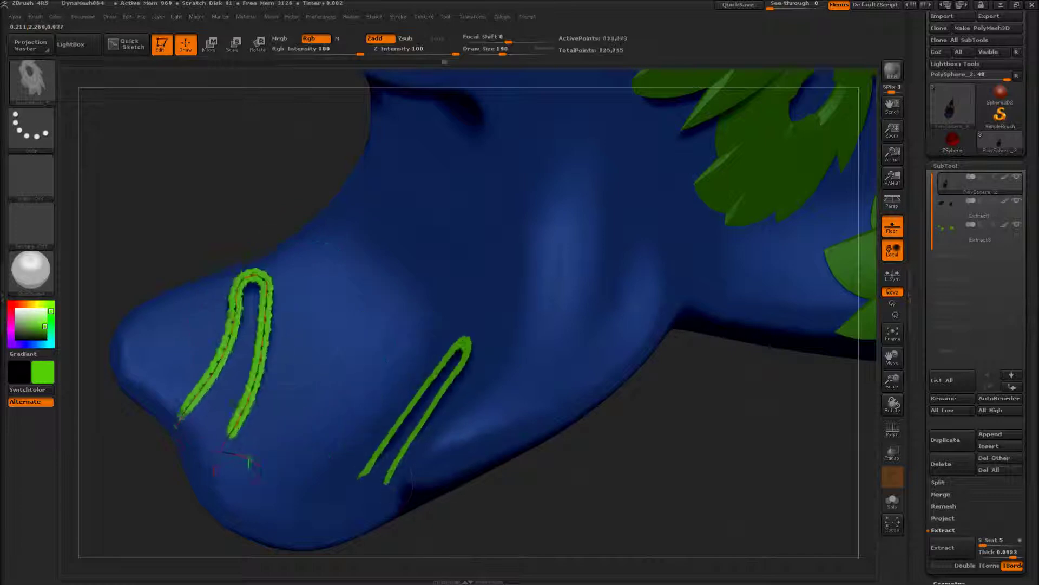
Stretch the gear loop near the flap's tip outward into a wide triangular shape
{"action": "left_click_drag", "start_coordinate": [238, 453], "coordinate": [228, 464]}
{"action": "left_click_drag", "start_coordinate": [151, 266], "coordinate": [228, 301]}
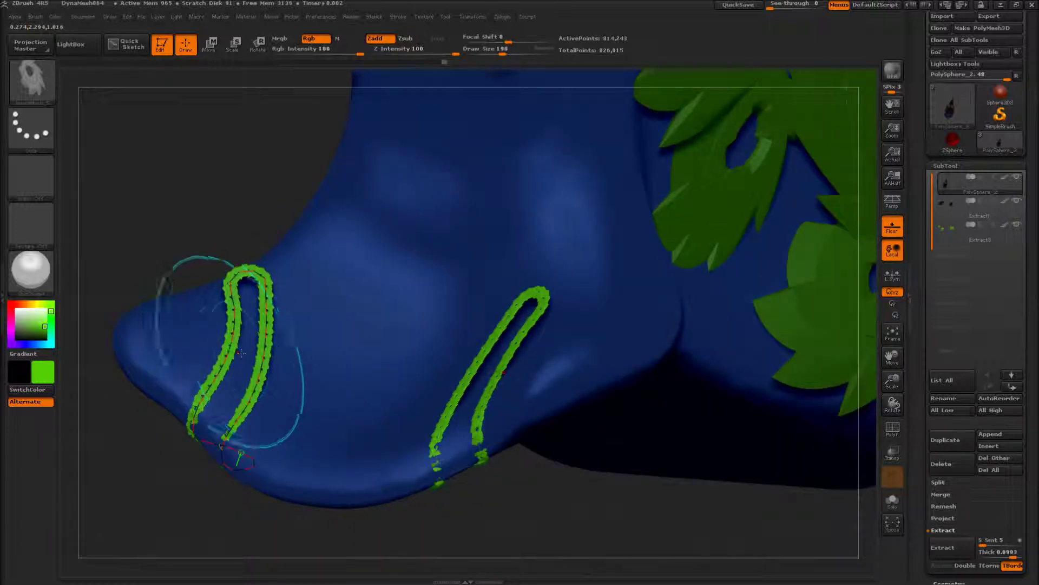
{"action": "left_click_drag", "start_coordinate": [227, 351], "coordinate": [126, 316]}
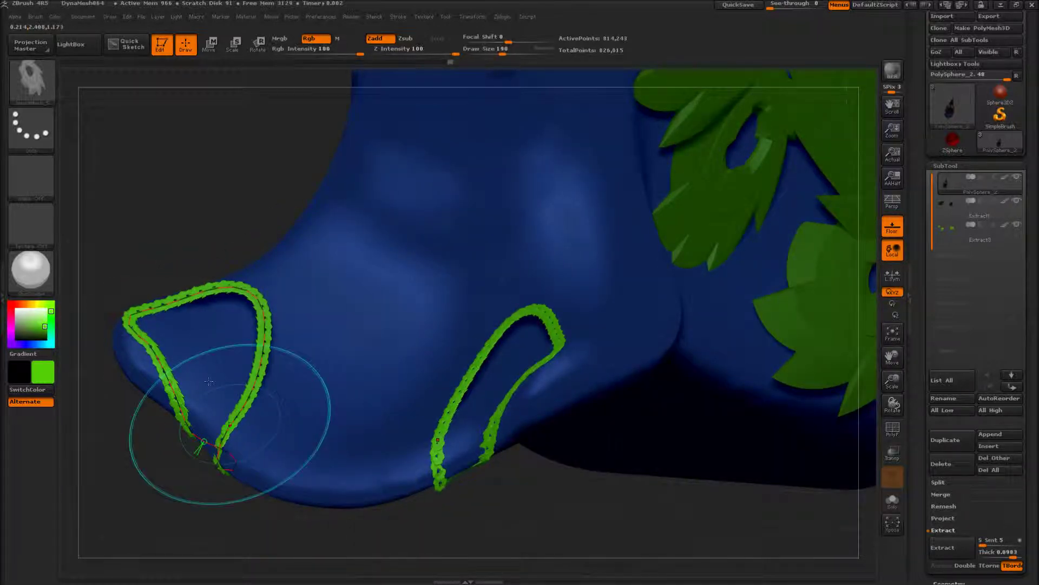
Run a winding, mirrored gear curve down the front of the flap and pull its upper loop outward at the sides
{"action": "left_click_drag", "start_coordinate": [135, 473], "coordinate": [488, 442]}
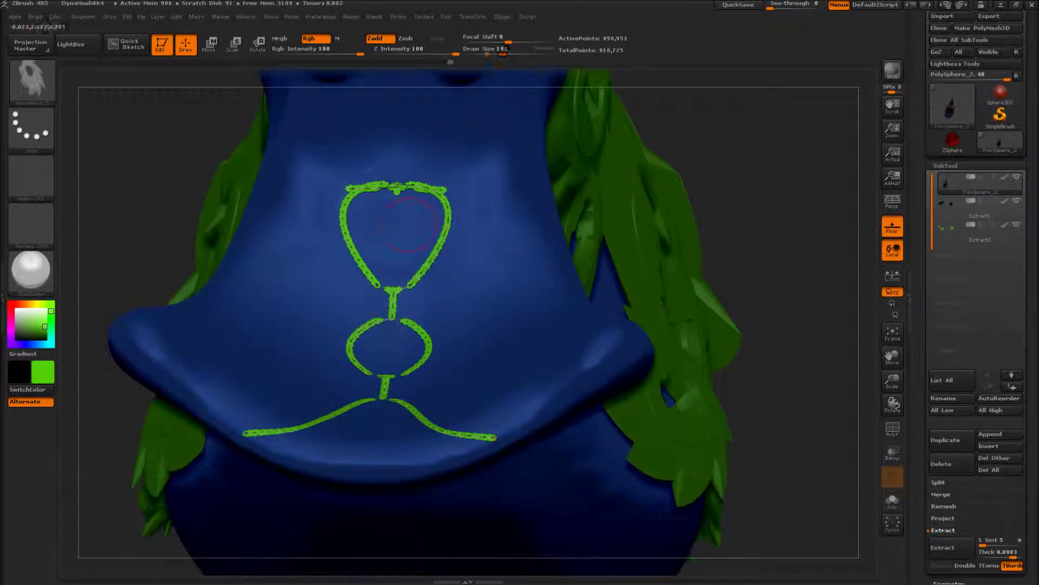
{"action": "left_click_drag", "start_coordinate": [433, 254], "coordinate": [502, 266]}
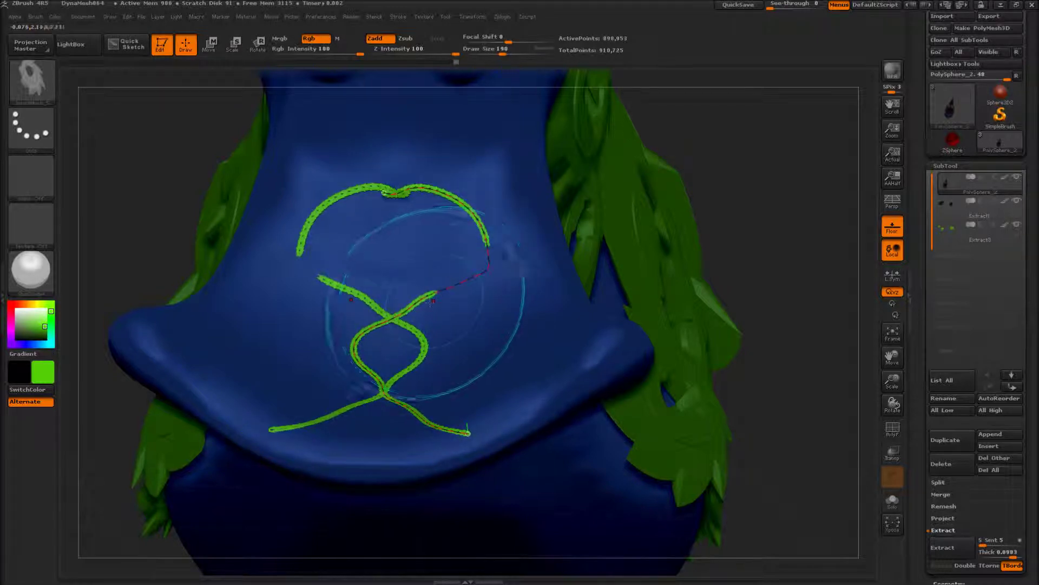
{"action": "left_click_drag", "start_coordinate": [426, 300], "coordinate": [436, 323]}
{"action": "left_click_drag", "start_coordinate": [494, 255], "coordinate": [516, 254]}
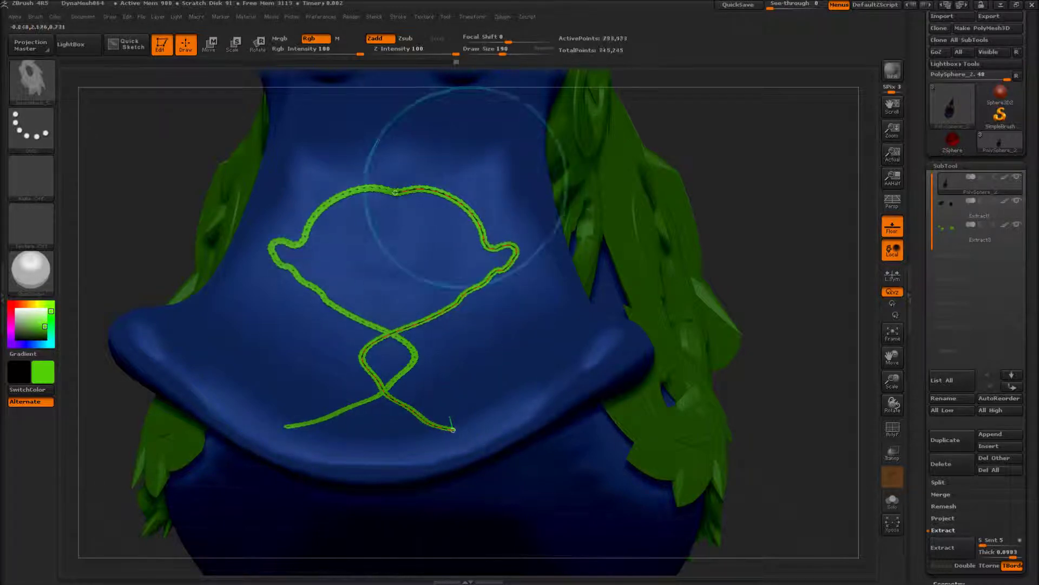
Raise the upper loop into two peaks meeting at the centre, bulge its sides, and pull its lower crossing downward
{"action": "left_click_drag", "start_coordinate": [457, 206], "coordinate": [471, 153]}
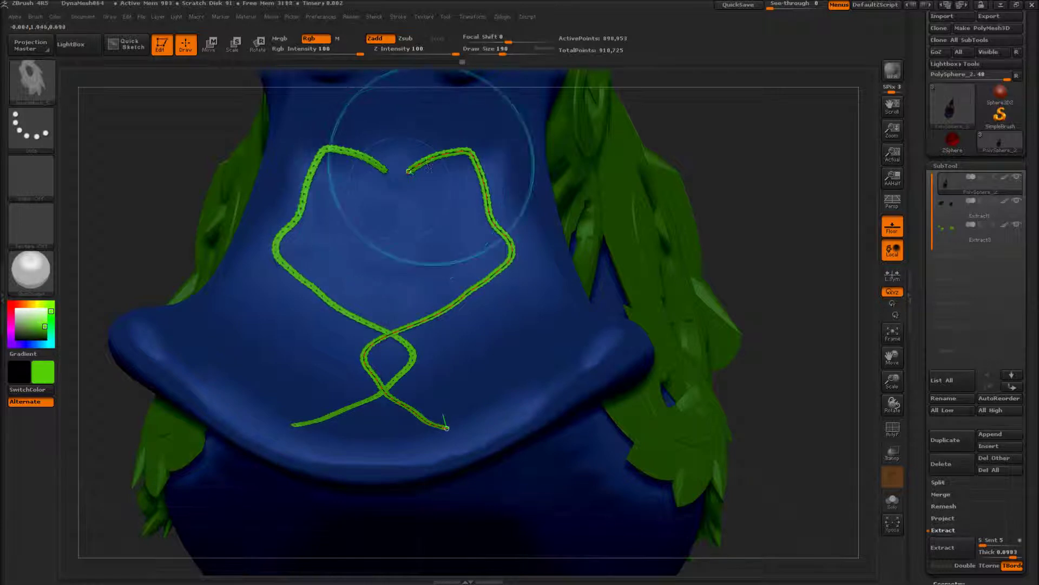
{"action": "left_click_drag", "start_coordinate": [413, 167], "coordinate": [403, 169]}
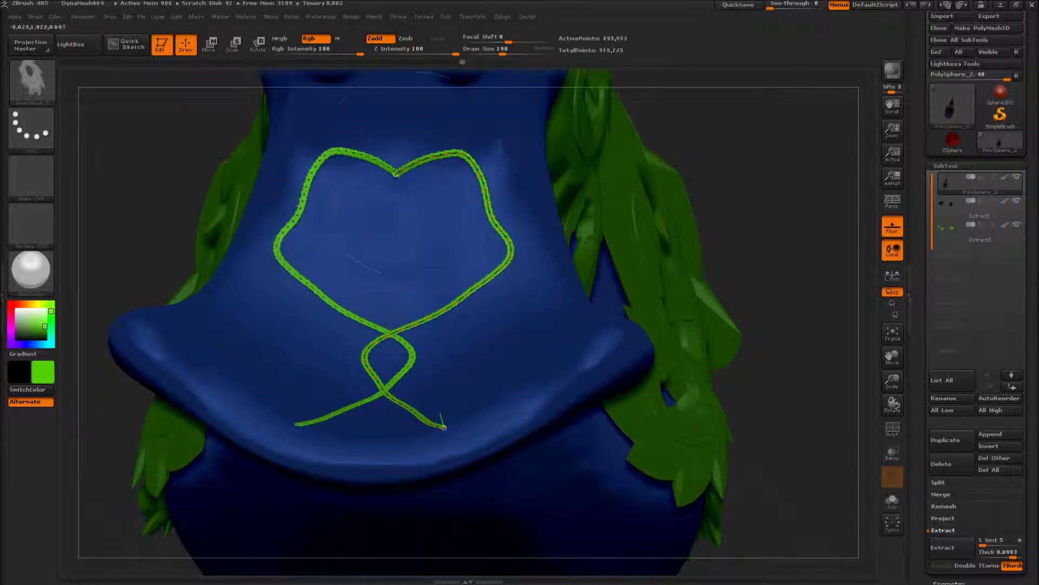
{"action": "left_click_drag", "start_coordinate": [479, 216], "coordinate": [491, 223]}
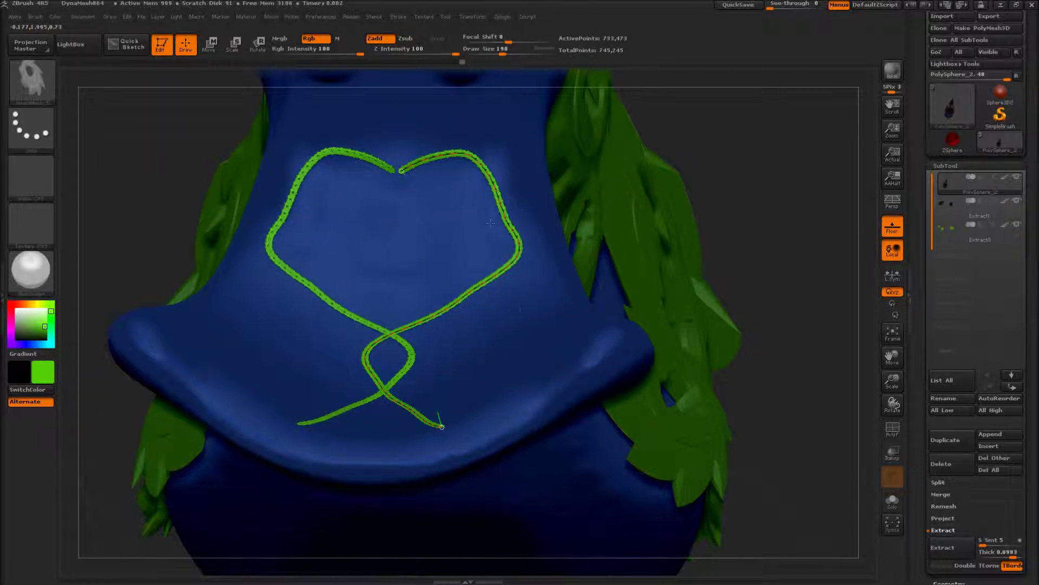
{"action": "left_click_drag", "start_coordinate": [419, 326], "coordinate": [422, 341]}
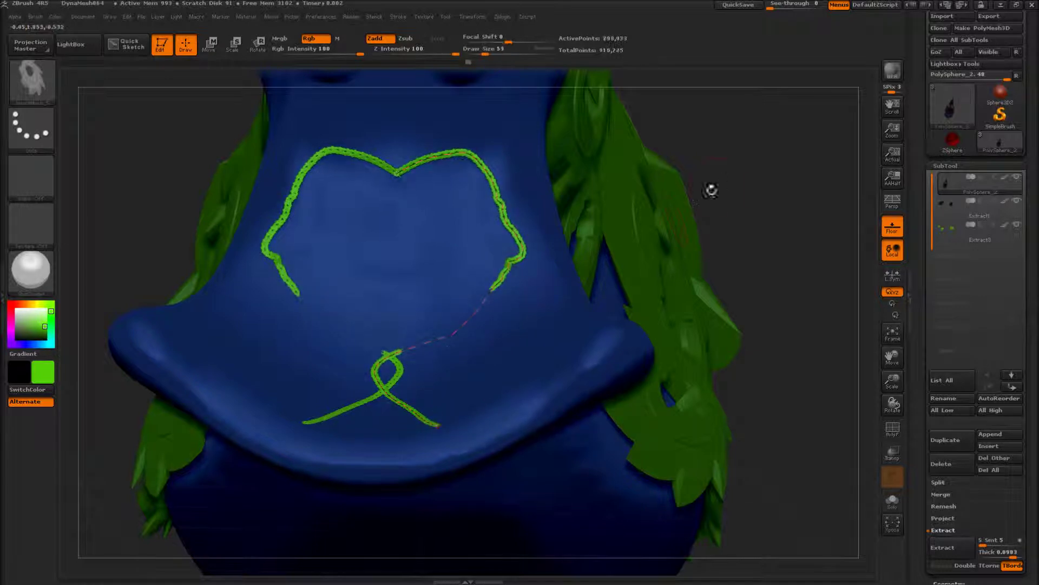
Examine the whole character and the gear curve on its front from the side
{"action": "left_click_drag", "start_coordinate": [711, 189], "coordinate": [704, 303]}
{"action": "left_click_drag", "start_coordinate": [643, 406], "coordinate": [611, 410]}
{"action": "left_click_drag", "start_coordinate": [413, 395], "coordinate": [413, 428], "text": "alt"}
{"action": "right_click_drag", "start_coordinate": [413, 428], "coordinate": [408, 498], "text": "ctrl"}
{"action": "left_click_drag", "start_coordinate": [408, 498], "coordinate": [451, 503]}
{"action": "left_click_drag", "start_coordinate": [452, 406], "coordinate": [524, 447]}
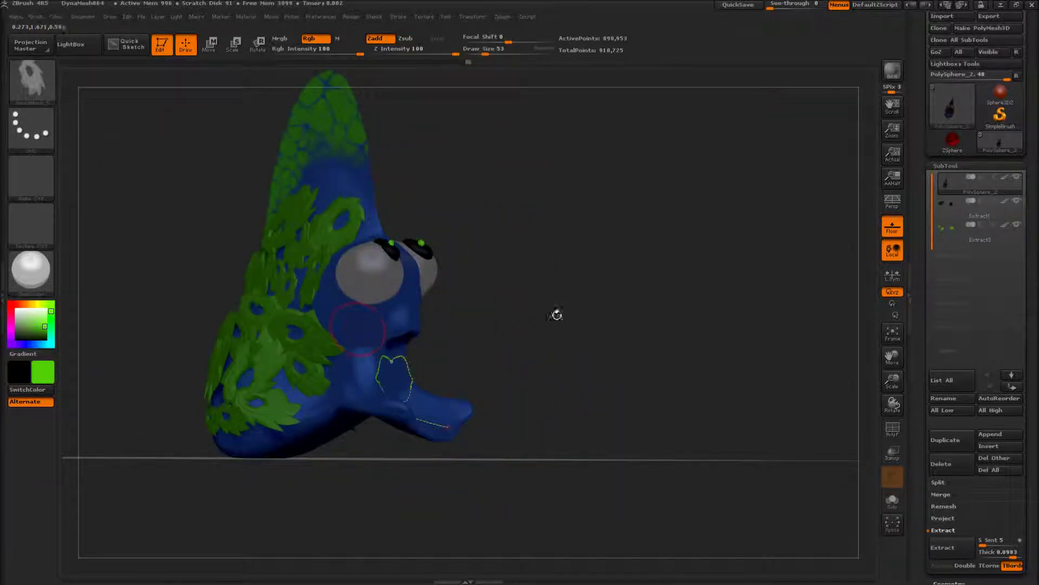
{"action": "left_click_drag", "start_coordinate": [557, 314], "coordinate": [330, 300]}
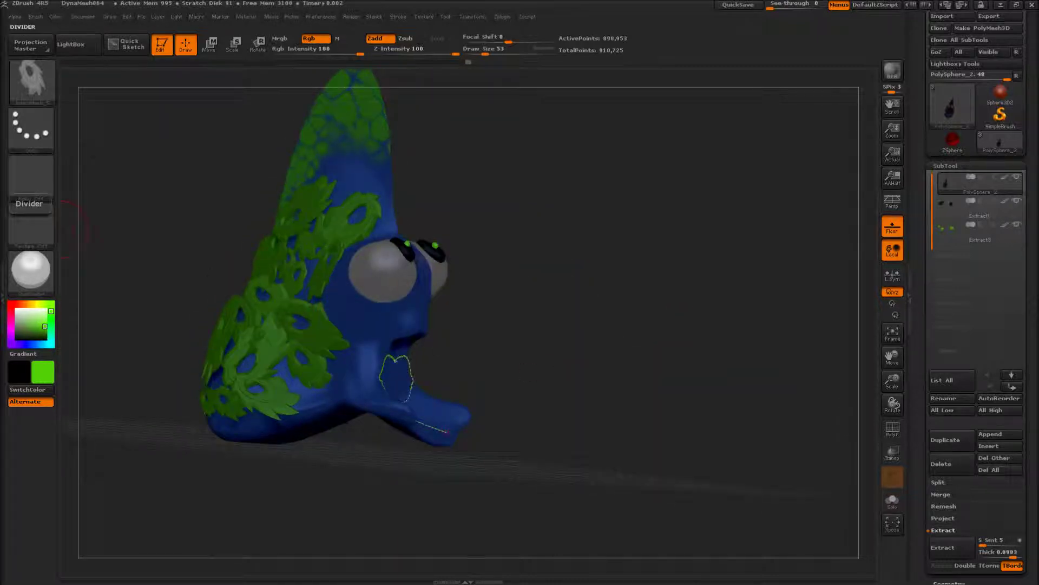